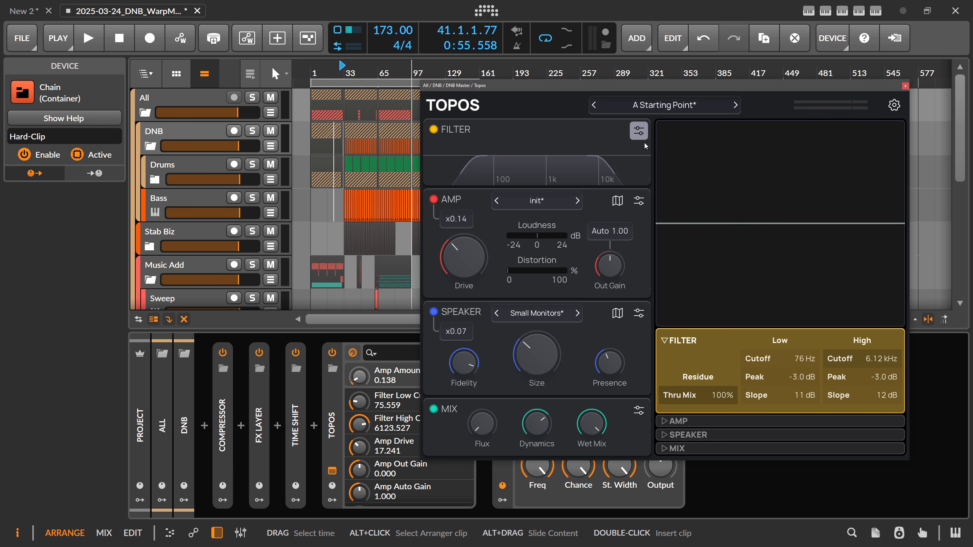
# Examine the detailed settings of the Filter, Amp, Speaker and Mix modules, finishing on the Filter's
pyautogui.click(639, 132)
pyautogui.click(639, 200)
pyautogui.click(639, 313)
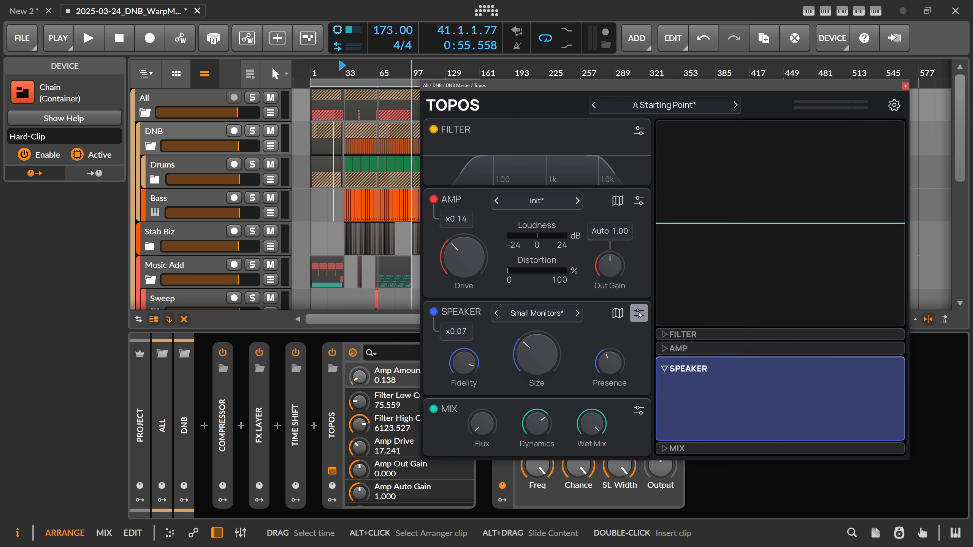
pyautogui.click(639, 411)
pyautogui.click(639, 314)
pyautogui.click(639, 200)
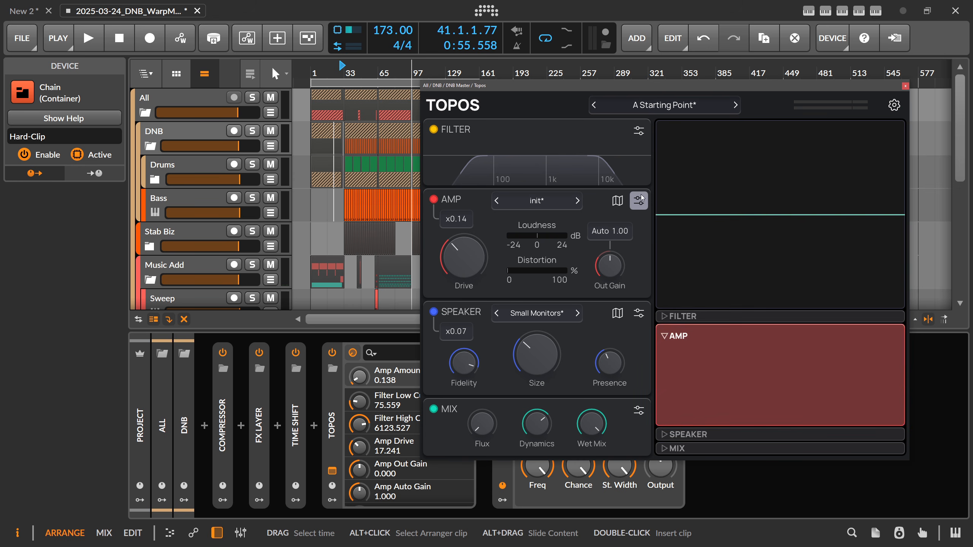
pyautogui.click(639, 132)
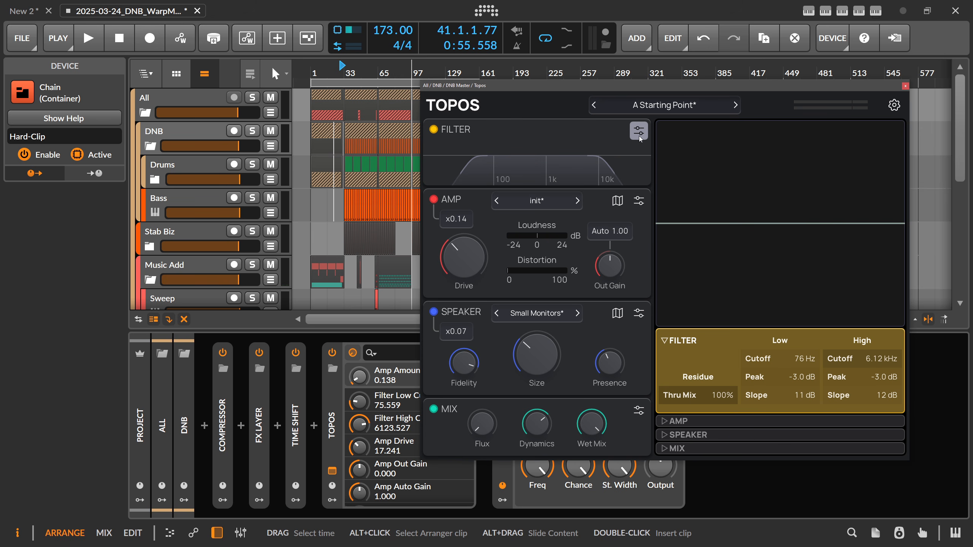
# Switch off the Amp, Speaker and Mix modules so that only the Filter module stays active
pyautogui.click(433, 199)
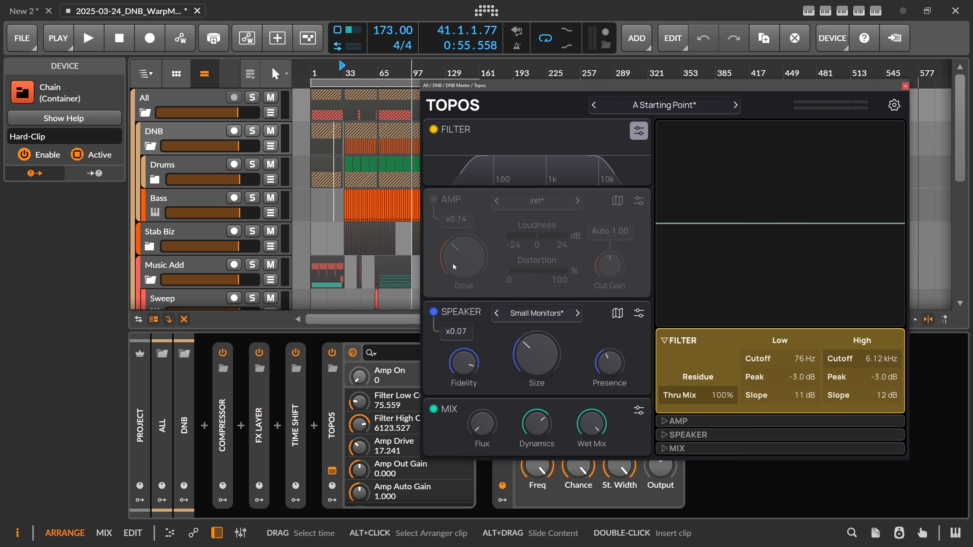
pyautogui.click(434, 311)
pyautogui.click(433, 409)
# Narrow the filter band to a low cutoff of about 157 Hz and a high cutoff of about 2.45 kHz, keeping Thru Mix at 100%
pyautogui.moveTo(486, 165); pyautogui.dragTo(506, 167)
pyautogui.moveTo(583, 165); pyautogui.dragTo(566, 165)
pyautogui.moveTo(708, 395)
pyautogui.mouseDown()
pyautogui.moveTo(707, 472)
pyautogui.moveTo(708, 395)
pyautogui.moveTo(708, 472)
pyautogui.moveTo(707, 395)
pyautogui.moveTo(721, 398)
pyautogui.mouseUp()
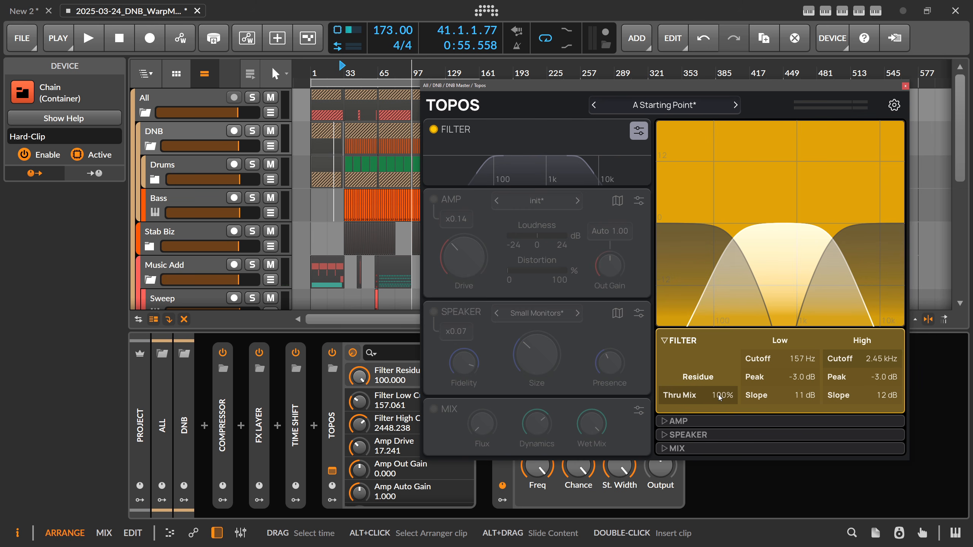
# Set the filter's low side to 50 Hz, -3.9 dB peak, 14 dB slope and its high side to 7.29 kHz, -4.2 dB peak, 13 dB slope
pyautogui.moveTo(795, 378); pyautogui.dragTo(863, 399)
pyautogui.moveTo(800, 396); pyautogui.dragTo(800, 393)
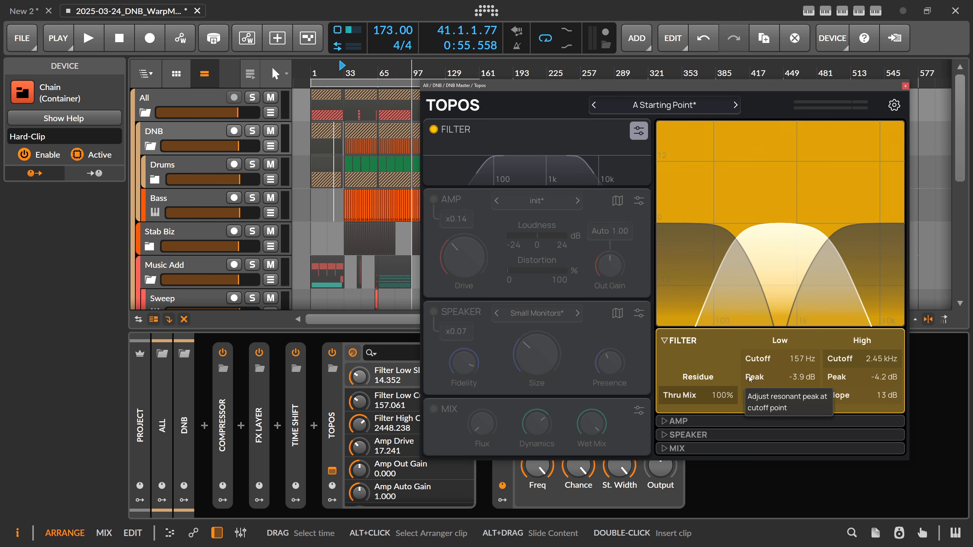
pyautogui.moveTo(782, 360); pyautogui.dragTo(781, 373)
pyautogui.moveTo(865, 367); pyautogui.dragTo(860, 372)
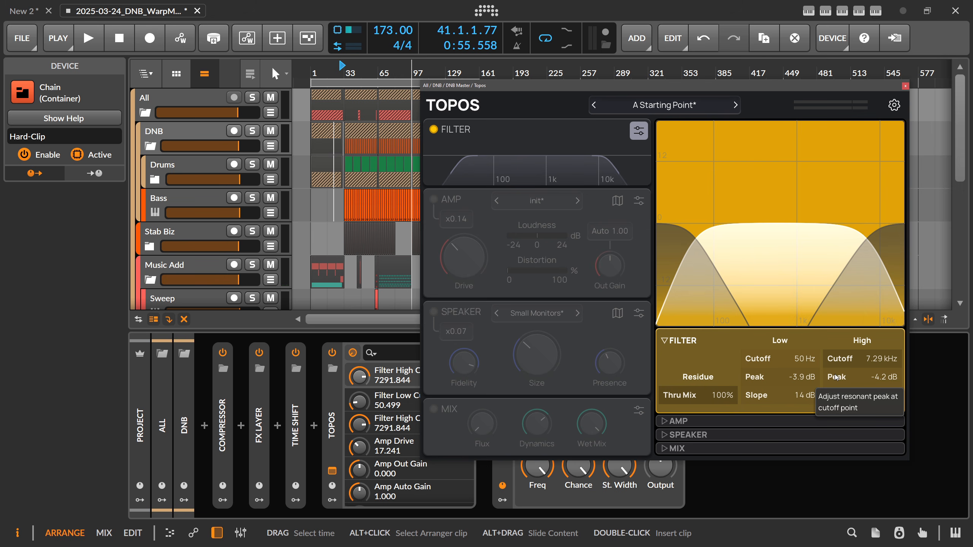
pyautogui.click(726, 397)
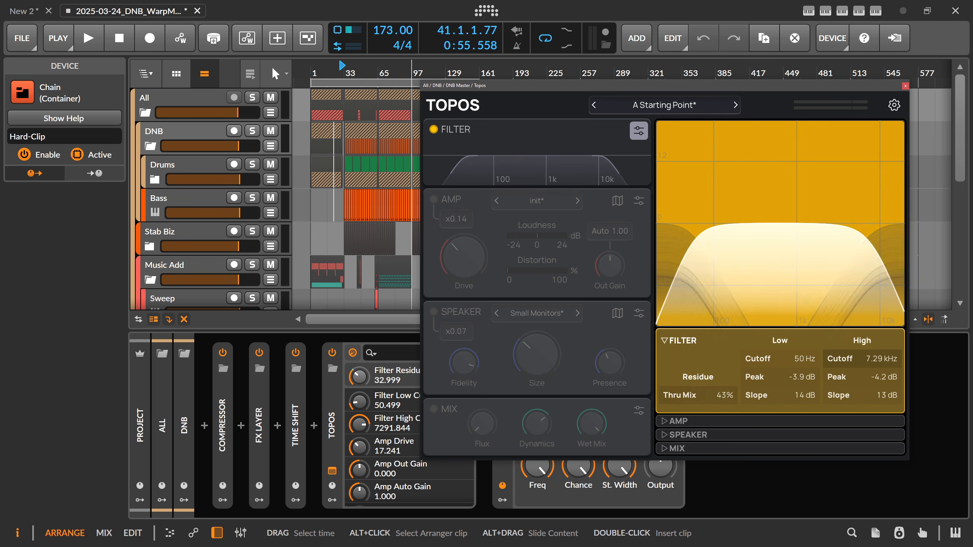
pyautogui.click(723, 397)
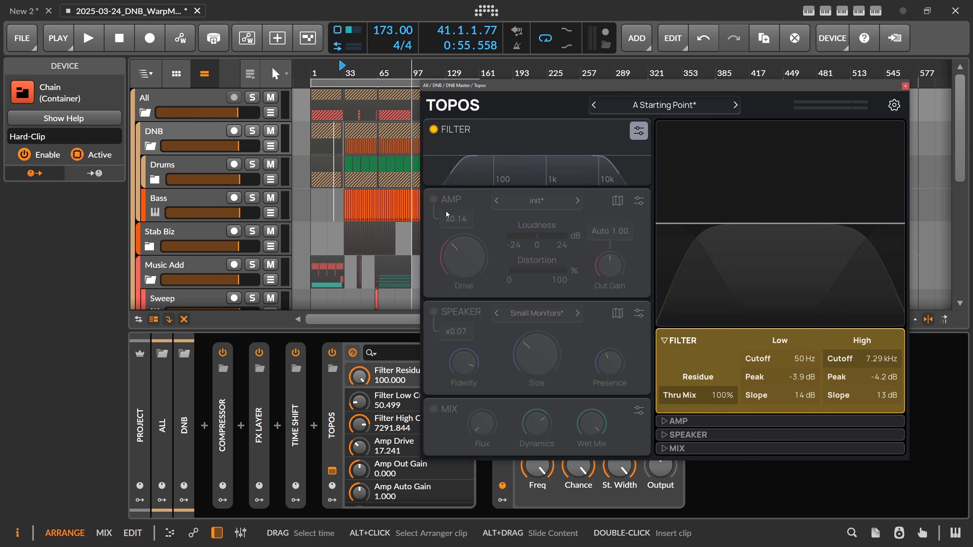
# Switch on the Amp module and try the Bass Pre 7, Big Fuzz and Darkbox presets in turn
pyautogui.click(434, 199)
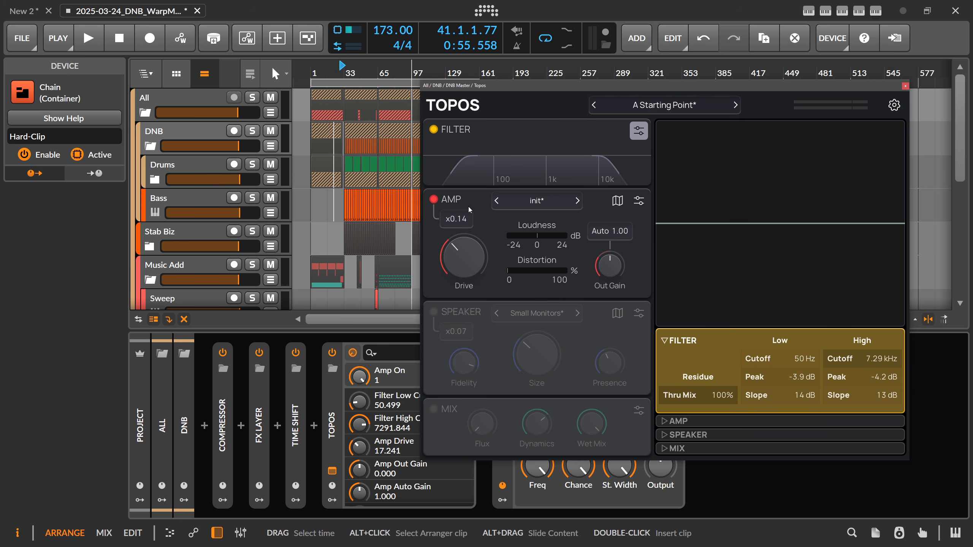
pyautogui.click(538, 203)
pyautogui.moveTo(534, 235)
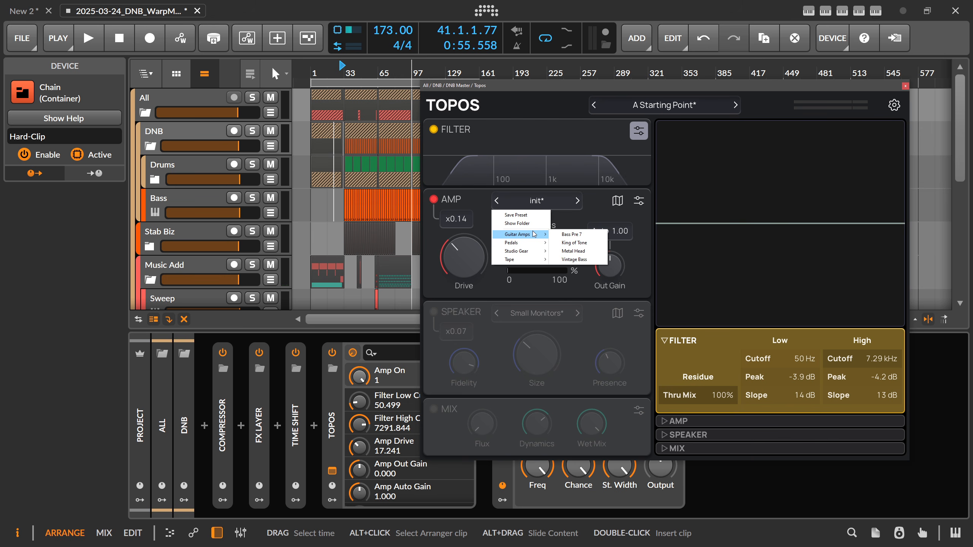
pyautogui.click(572, 234)
pyautogui.click(536, 200)
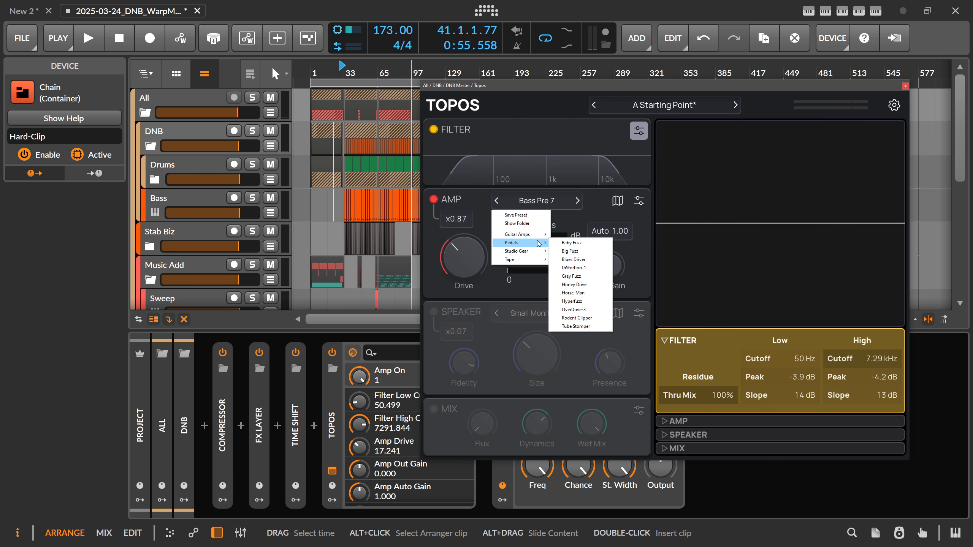
pyautogui.click(575, 254)
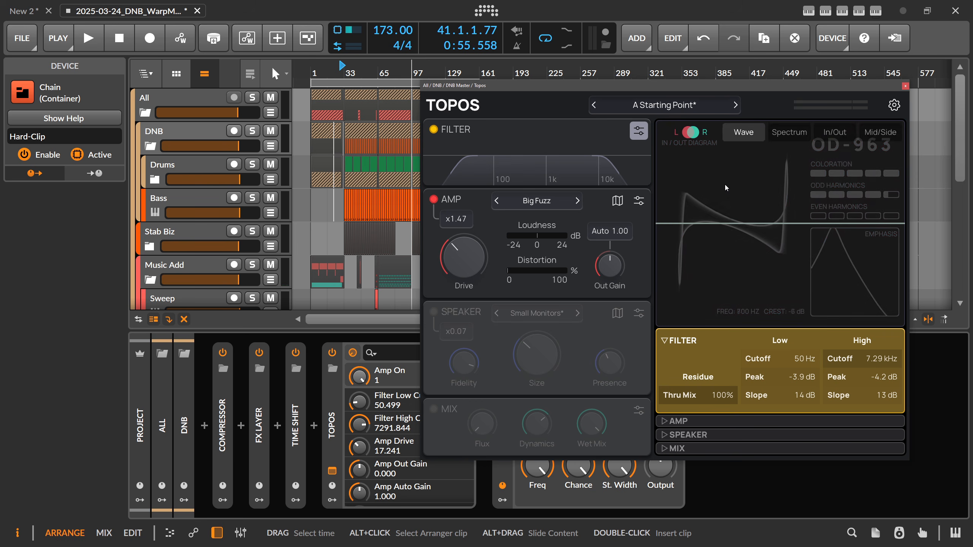
pyautogui.click(537, 201)
pyautogui.moveTo(536, 252)
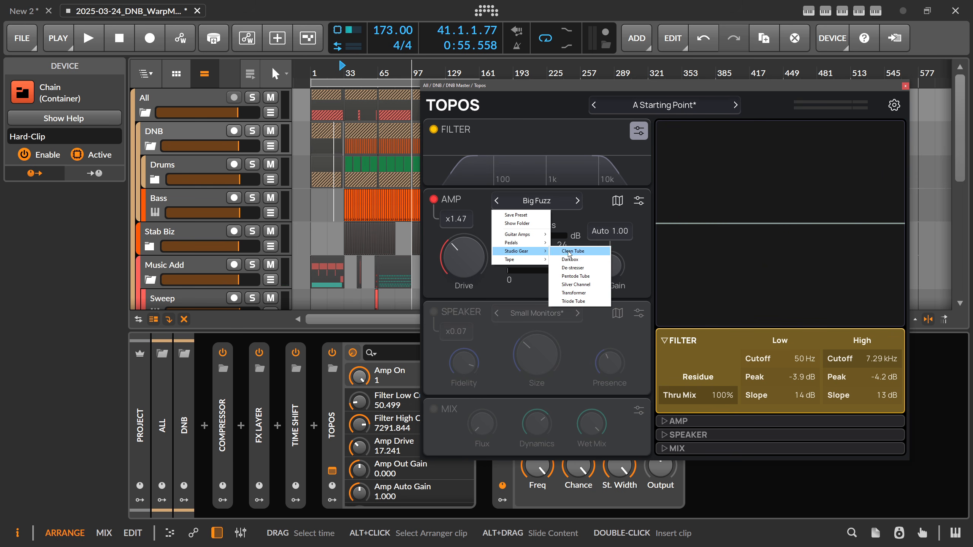
pyautogui.click(571, 259)
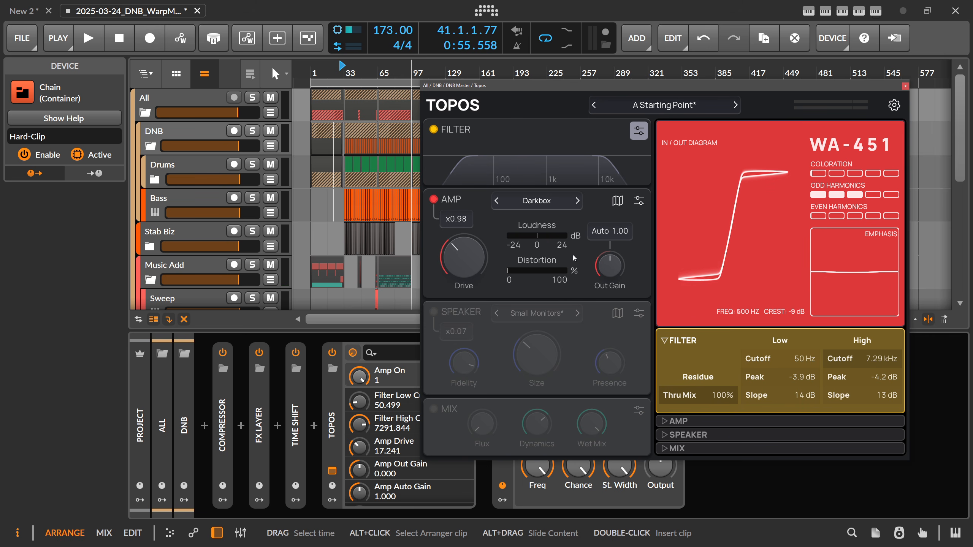
# In the amp map, place the blend point between Blues Driver, Cassette and Transformer and close the map
pyautogui.click(617, 201)
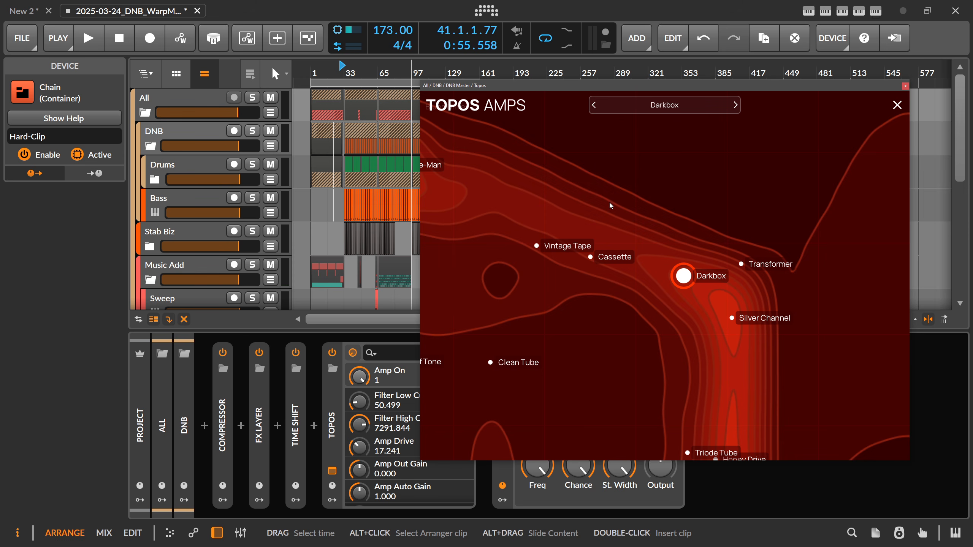
pyautogui.moveTo(567, 202); pyautogui.dragTo(639, 291)
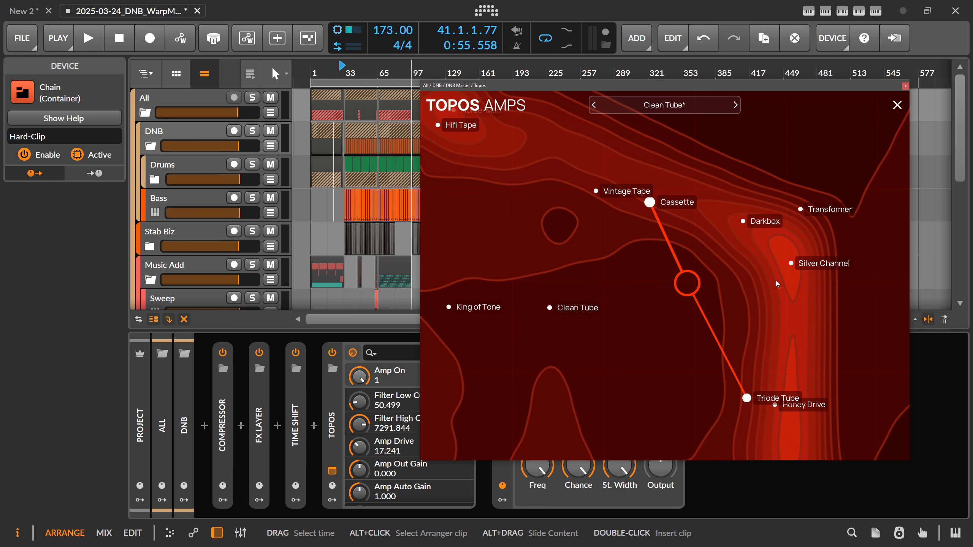
pyautogui.moveTo(701, 283); pyautogui.dragTo(656, 267)
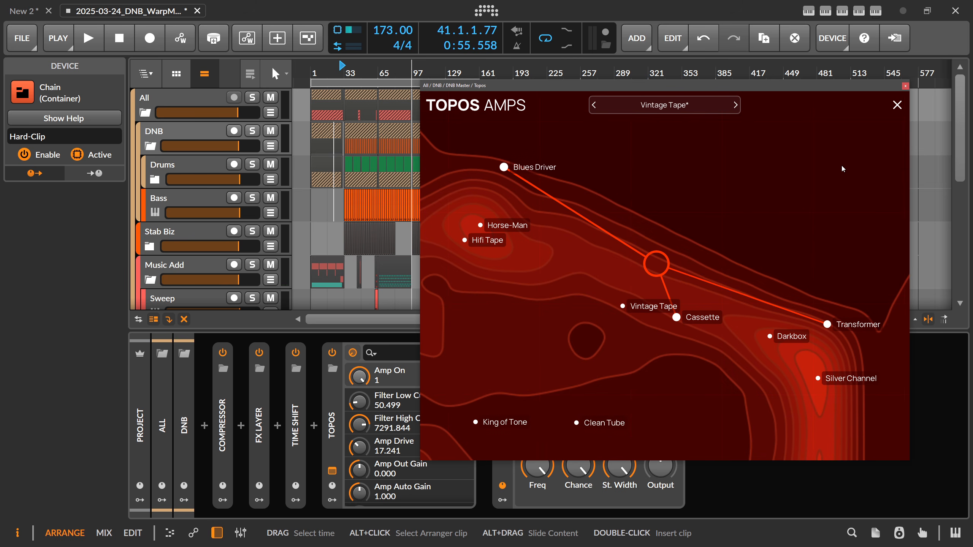
pyautogui.click(897, 107)
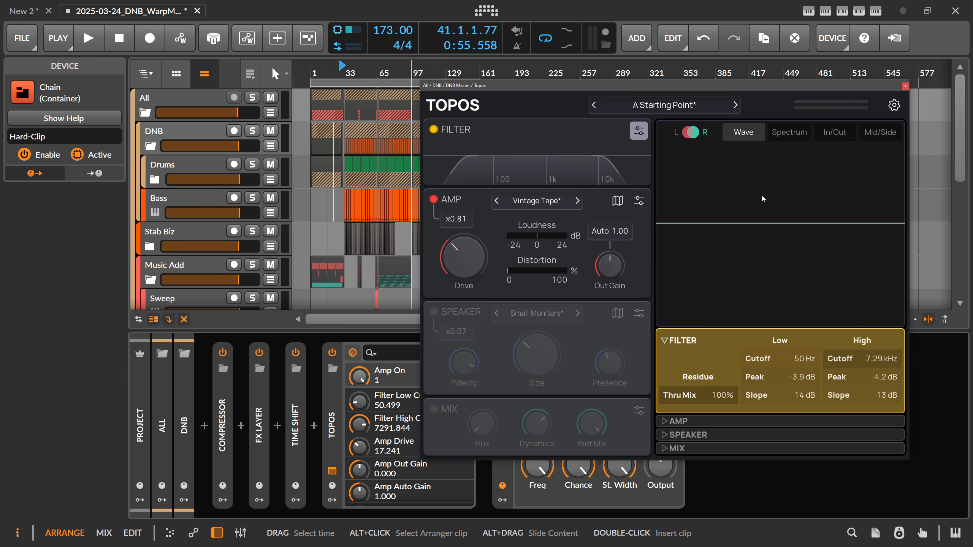
# Adjust the Amp's Drive and set it to exactly 15 dB
pyautogui.moveTo(472, 261); pyautogui.dragTo(473, 255)
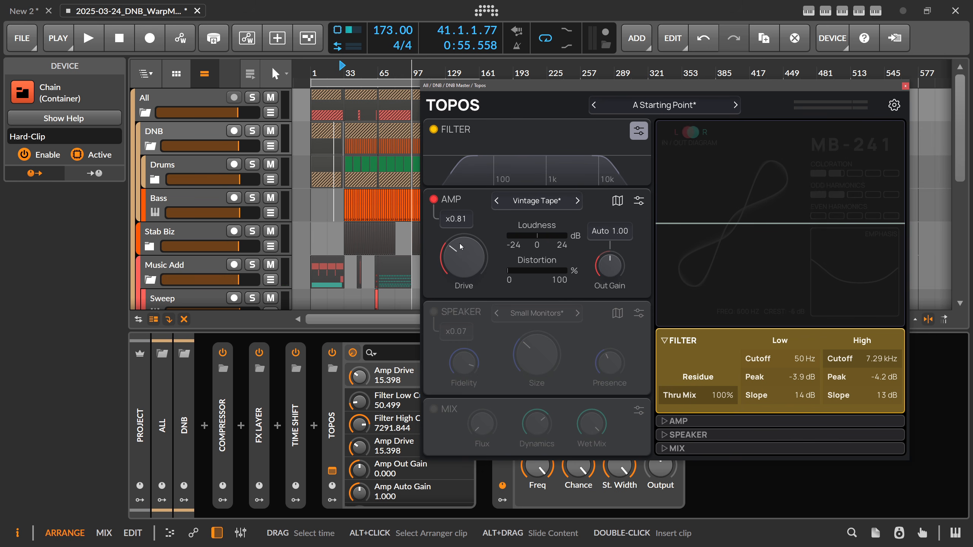
pyautogui.moveTo(474, 258)
pyautogui.mouseDown()
pyautogui.moveTo(466, 261)
pyautogui.moveTo(465, 249)
pyautogui.mouseUp()
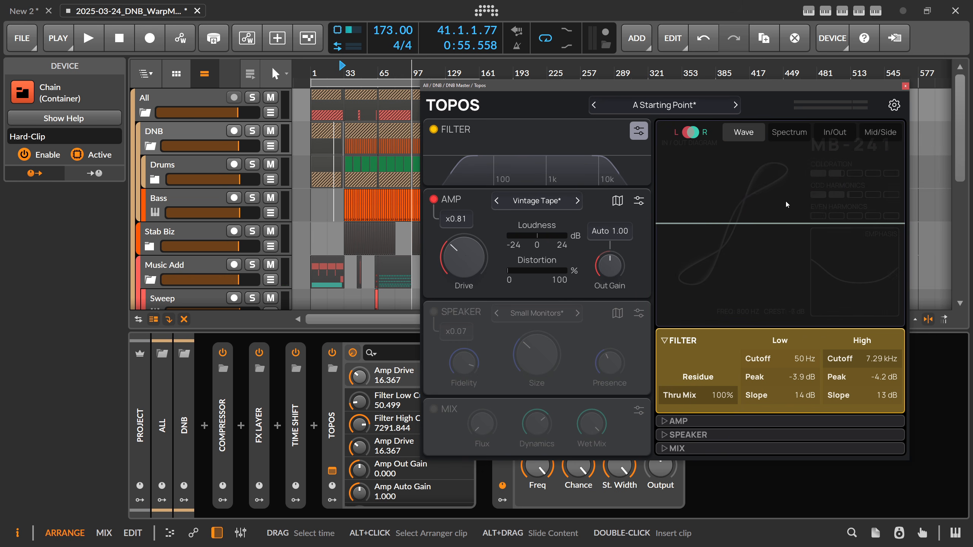
pyautogui.moveTo(473, 254); pyautogui.dragTo(469, 257)
pyautogui.doubleClick(469, 259)
pyautogui.press('Return')
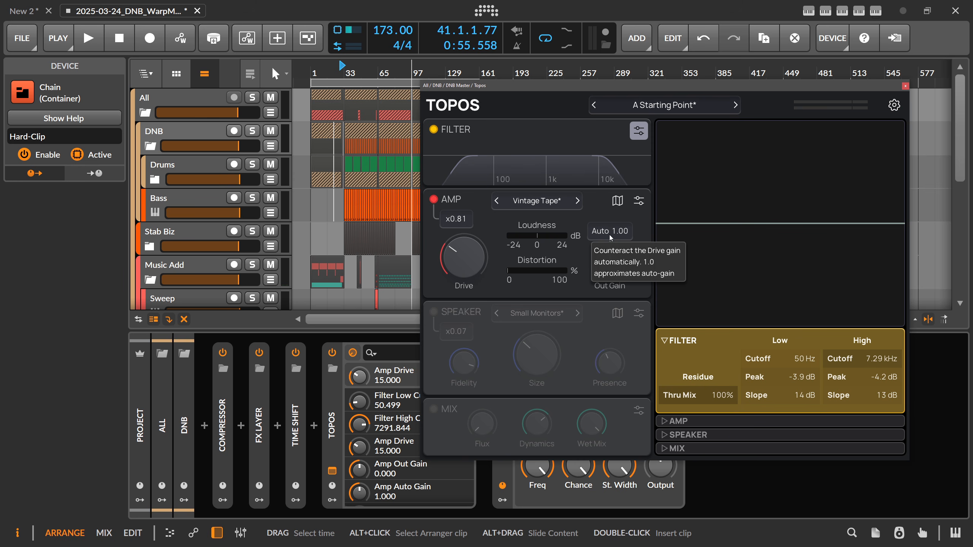
# Switch off the Filter module and play only the soloed DNB group from near bar 33
pyautogui.press('space')
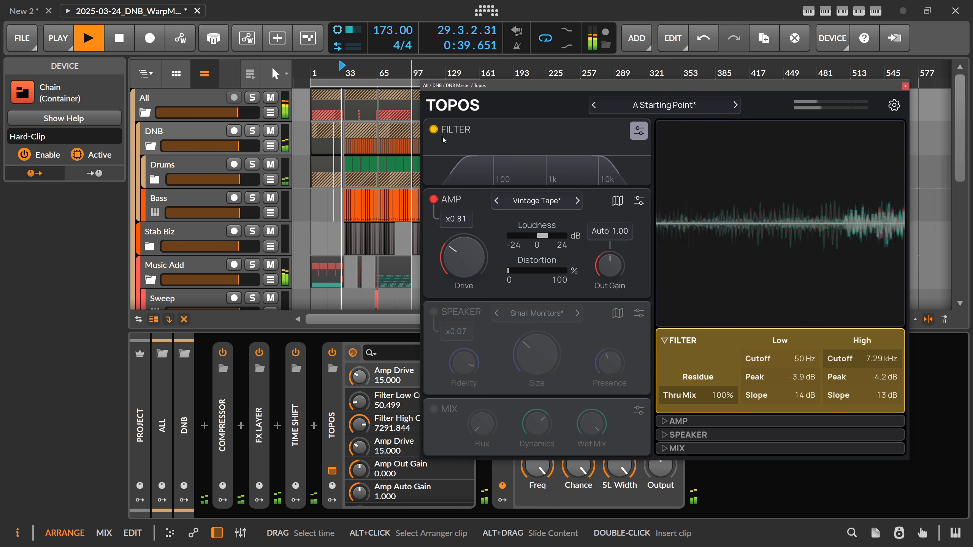
pyautogui.click(434, 130)
pyautogui.click(346, 73)
pyautogui.press('space')
pyautogui.click(252, 131)
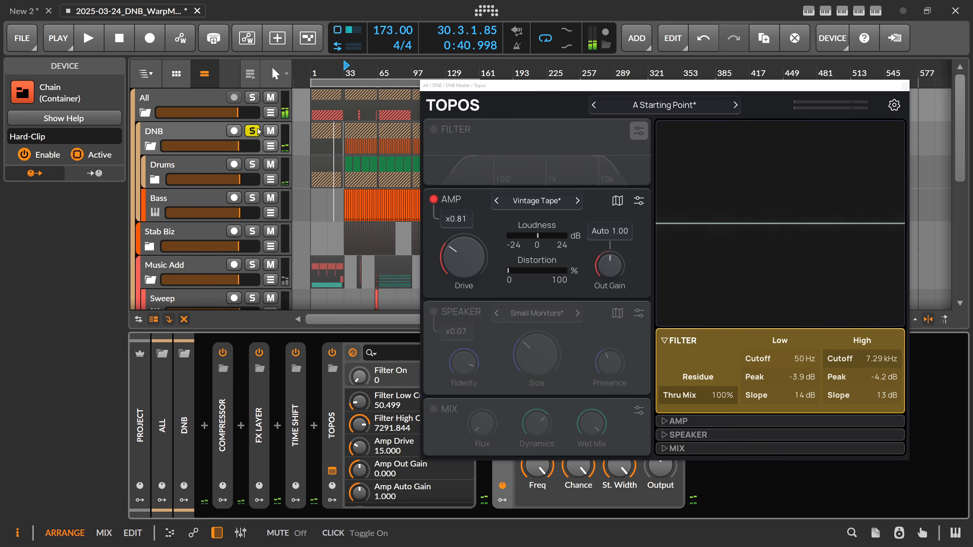
pyautogui.press('space')
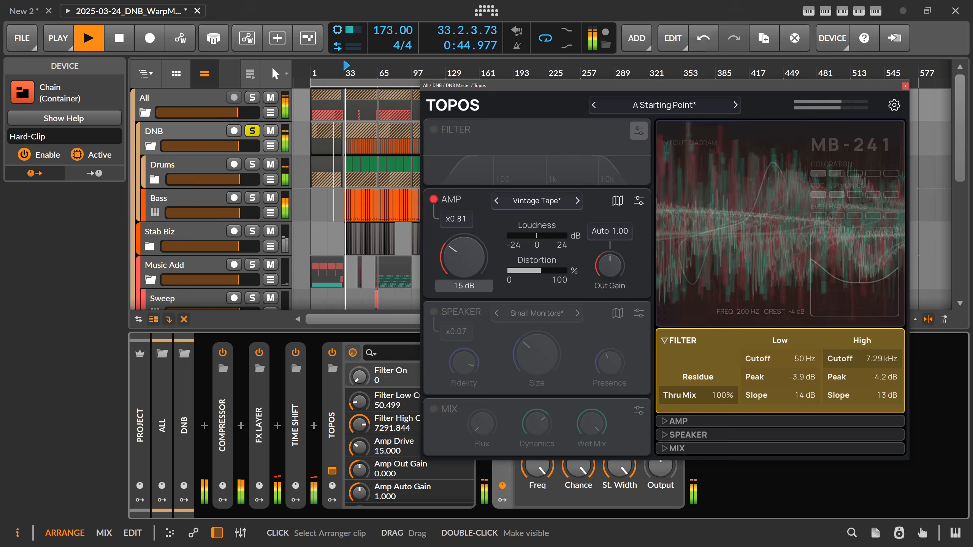
# Compare the DNB group's sound with the Amp's Drive at about 17.5 dB and at about 3.2 dB
pyautogui.moveTo(463, 256)
pyautogui.mouseDown()
pyautogui.moveTo(464, 194)
pyautogui.moveTo(464, 247)
pyautogui.mouseUp()
pyautogui.press('space')
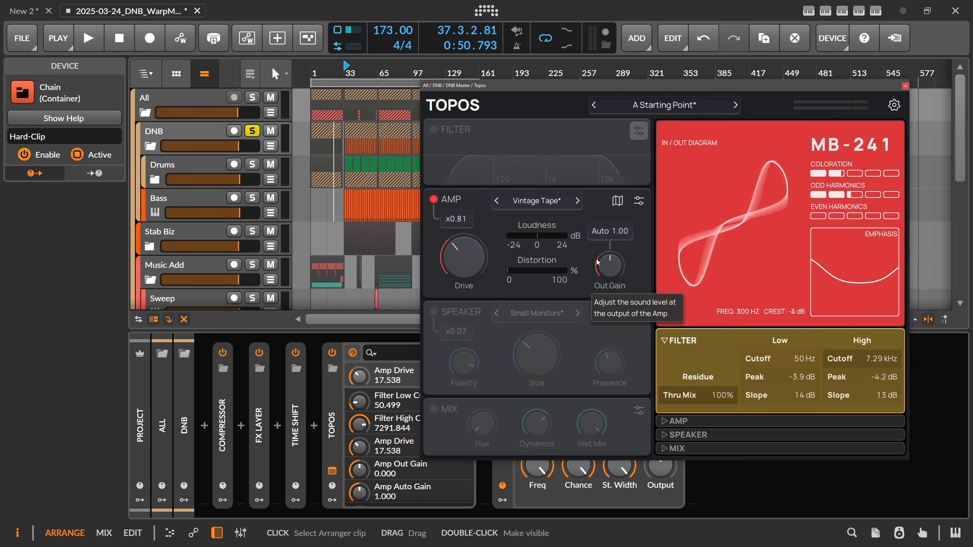
pyautogui.moveTo(464, 257)
pyautogui.mouseDown()
pyautogui.moveTo(463, 268)
pyautogui.moveTo(478, 231)
pyautogui.moveTo(468, 265)
pyautogui.mouseUp()
pyautogui.press('space')
pyautogui.press('space')
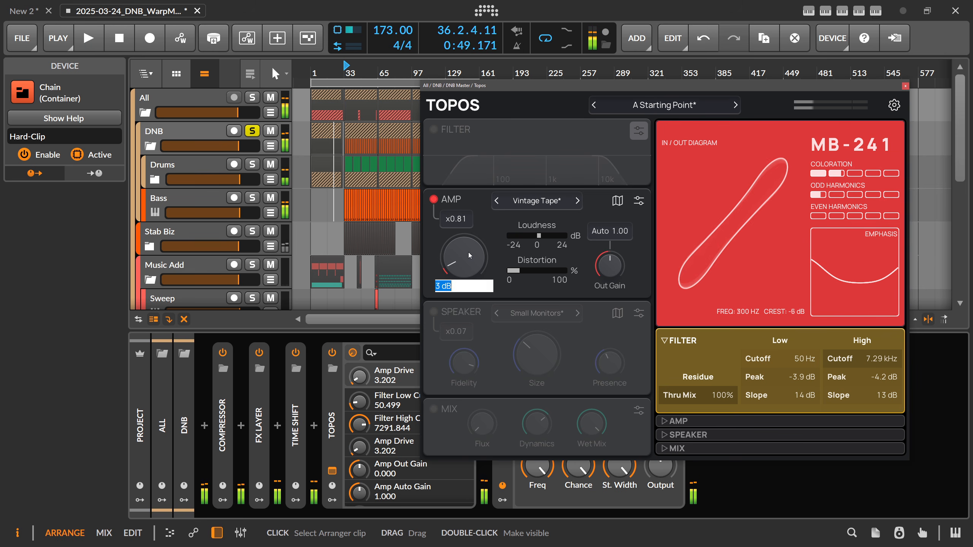
# Reduce the Amp's modification amount to x0.13 and set Drive to about 10.6 dB while listening to the DNB group
pyautogui.click(455, 219)
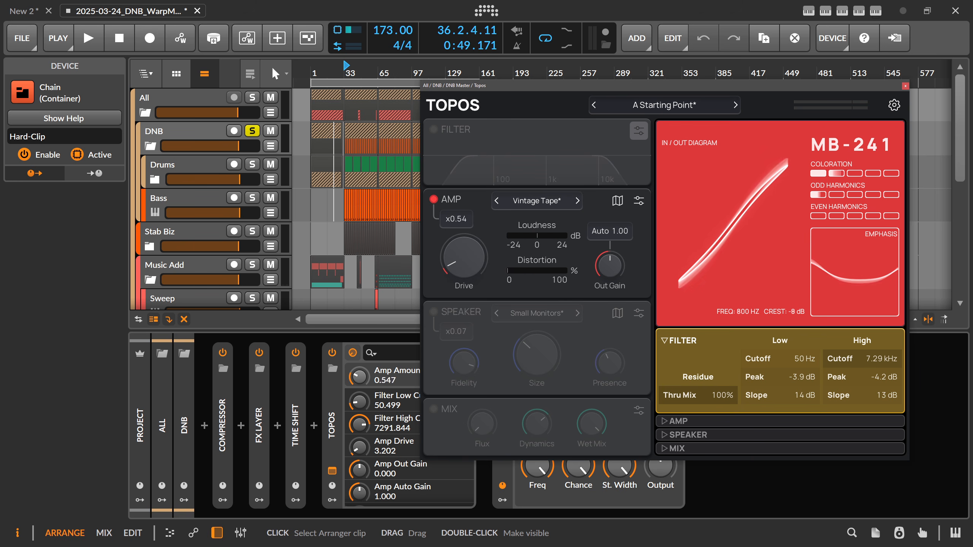
pyautogui.moveTo(456, 219); pyautogui.dragTo(464, 222)
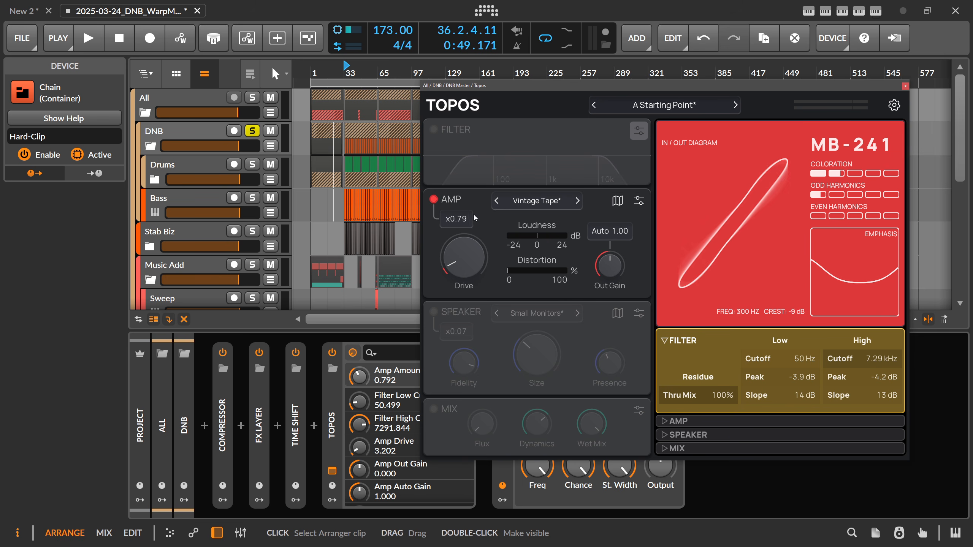
pyautogui.press('space')
pyautogui.moveTo(463, 220)
pyautogui.mouseDown()
pyautogui.moveTo(464, 164)
pyautogui.moveTo(464, 240)
pyautogui.moveTo(464, 232)
pyautogui.mouseUp()
pyautogui.moveTo(464, 257); pyautogui.dragTo(456, 233)
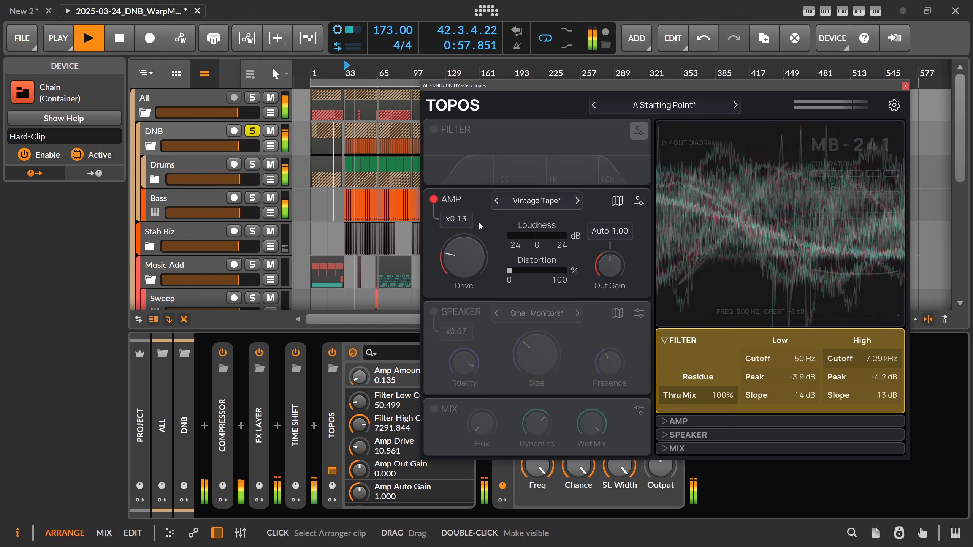
pyautogui.press('space')
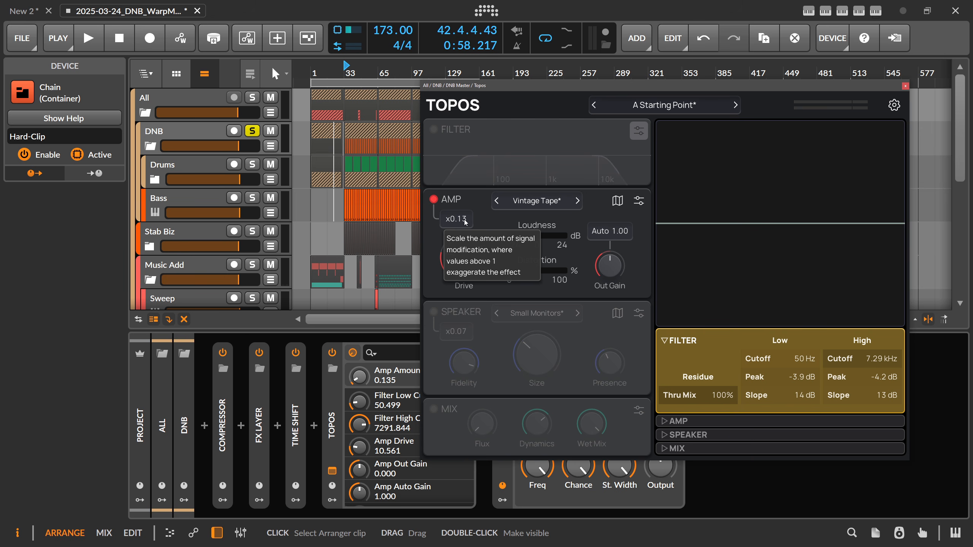
# Move the amp map's blend point between Bass Pre 7, OverDrive-3 and DiStortion-1 during playback and audition it at an Amp amount of x0.56
pyautogui.press('space')
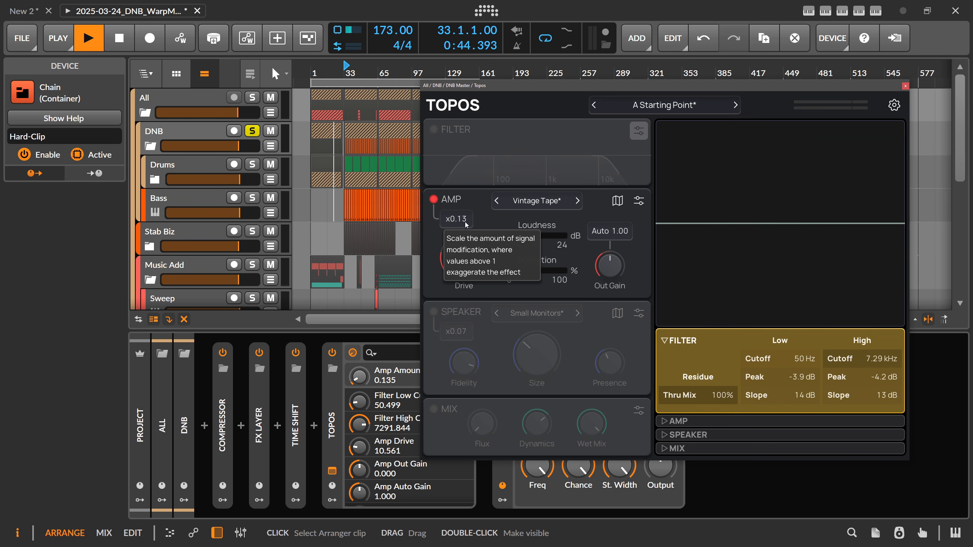
pyautogui.click(617, 200)
pyautogui.click(611, 237)
pyautogui.moveTo(609, 237); pyautogui.dragTo(592, 391)
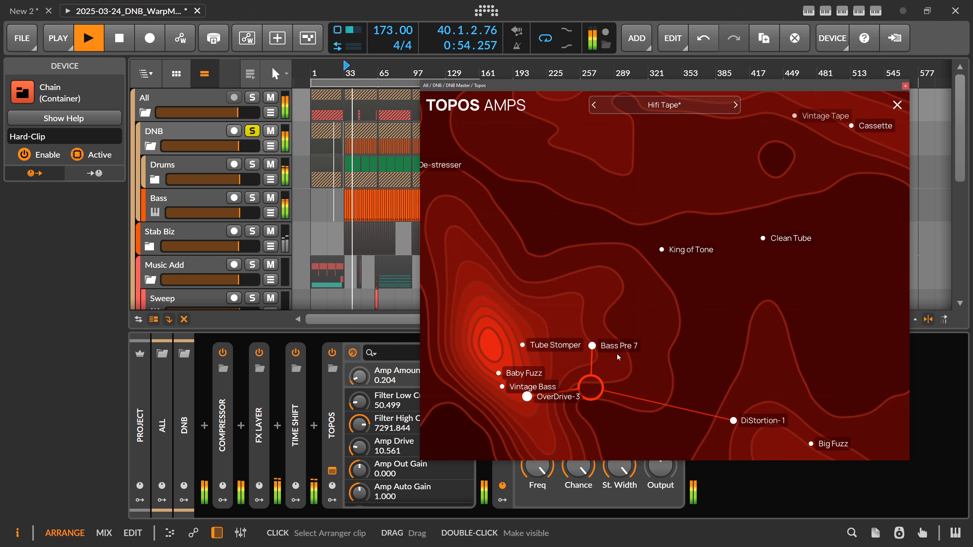
pyautogui.click(897, 105)
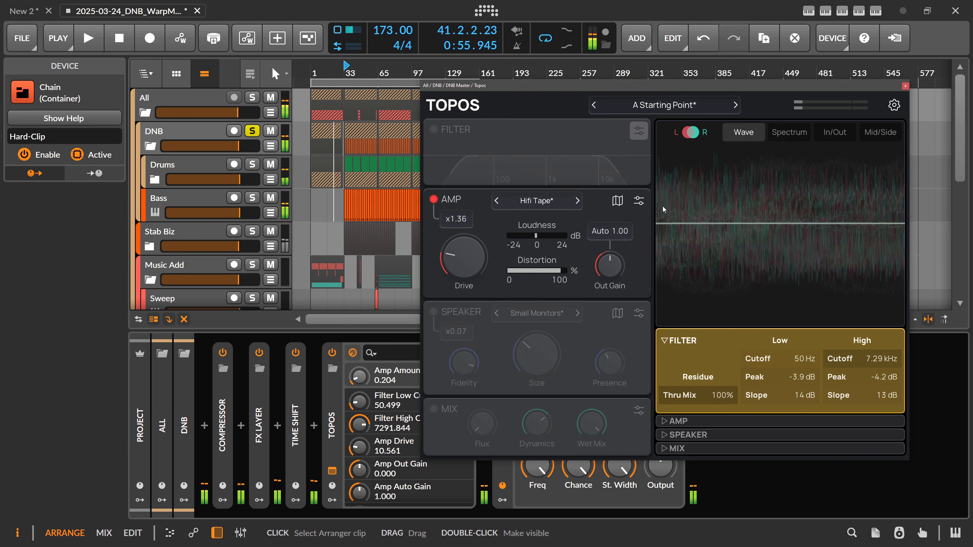
pyautogui.moveTo(540, 229)
pyautogui.press('space')
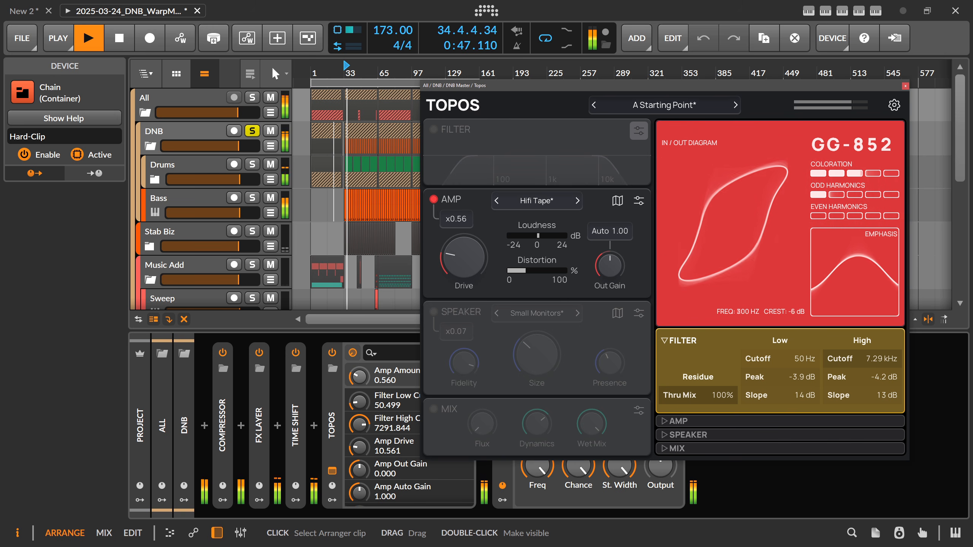
# Switch on the Filter with cutoffs at 89 Hz and 11.6 kHz, set the Amp amount to x0.58, and stop playback
pyautogui.click(434, 130)
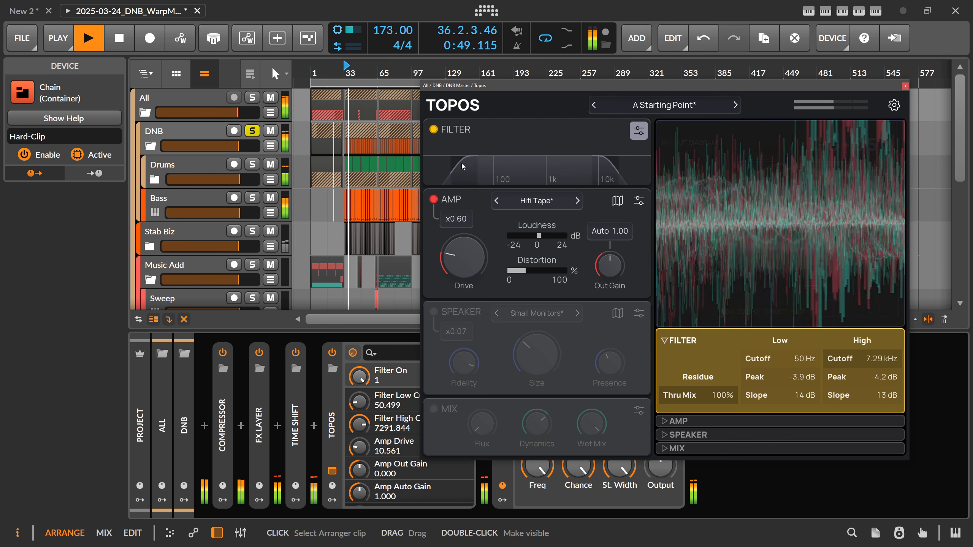
pyautogui.moveTo(471, 165); pyautogui.dragTo(494, 164)
pyautogui.moveTo(609, 164); pyautogui.dragTo(620, 164)
pyautogui.moveTo(494, 164)
pyautogui.mouseDown()
pyautogui.moveTo(450, 166)
pyautogui.moveTo(484, 167)
pyautogui.mouseUp()
pyautogui.moveTo(456, 219)
pyautogui.mouseDown()
pyautogui.moveTo(456, 173)
pyautogui.moveTo(457, 227)
pyautogui.mouseUp()
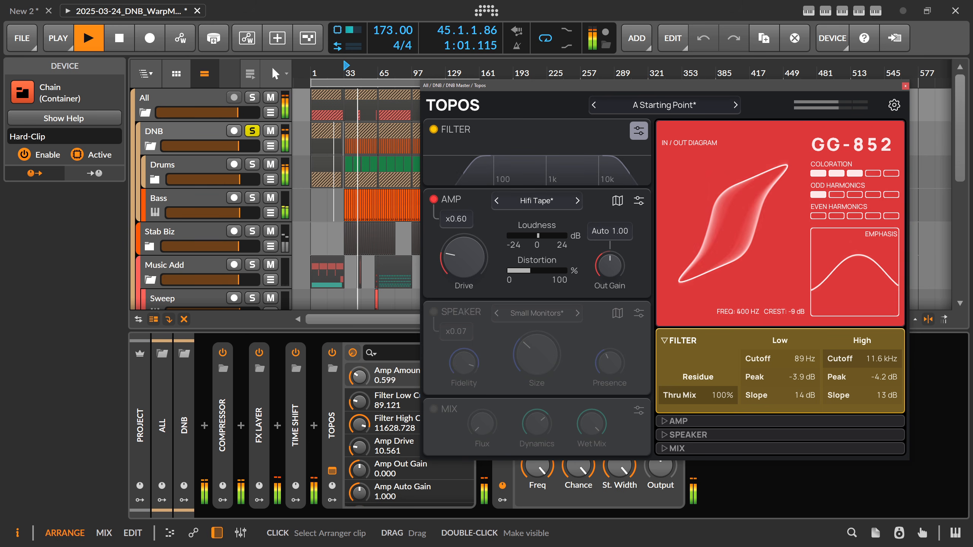
pyautogui.press('space')
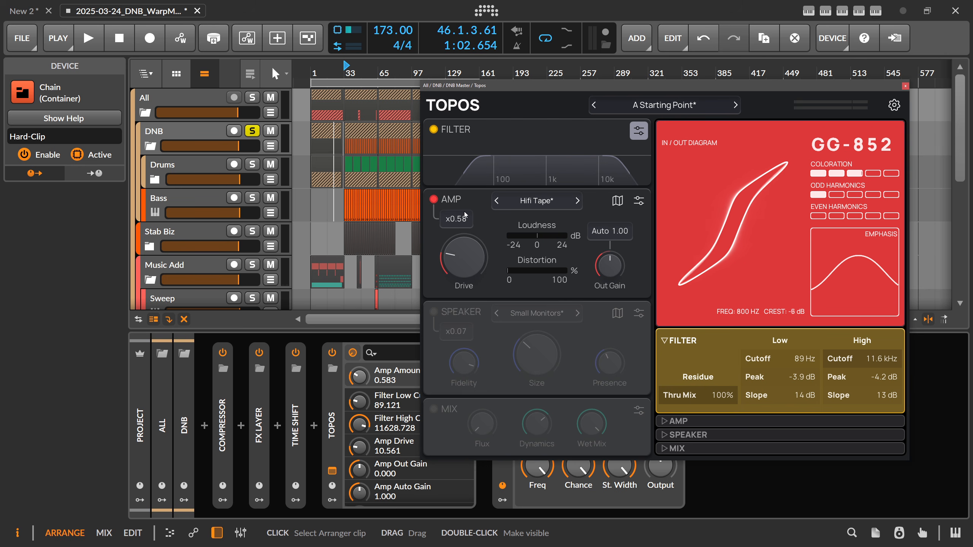
# Set the Amp's Hard Clip to 52%, Fold to 61%, Rectify to 28%, Smoothing to 0.11 ms and Compensate to 40% while auditioning the group
pyautogui.click(638, 201)
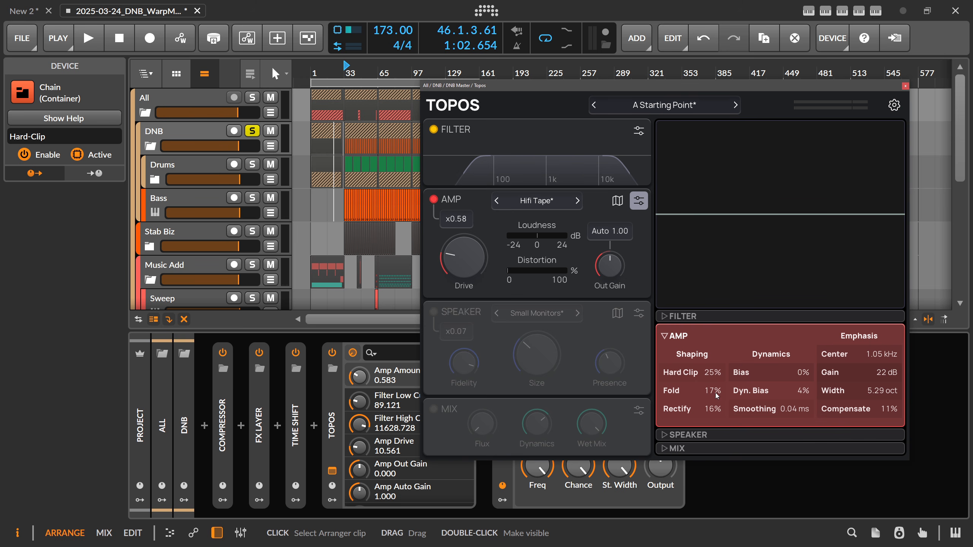
pyautogui.moveTo(781, 412)
pyautogui.press('space')
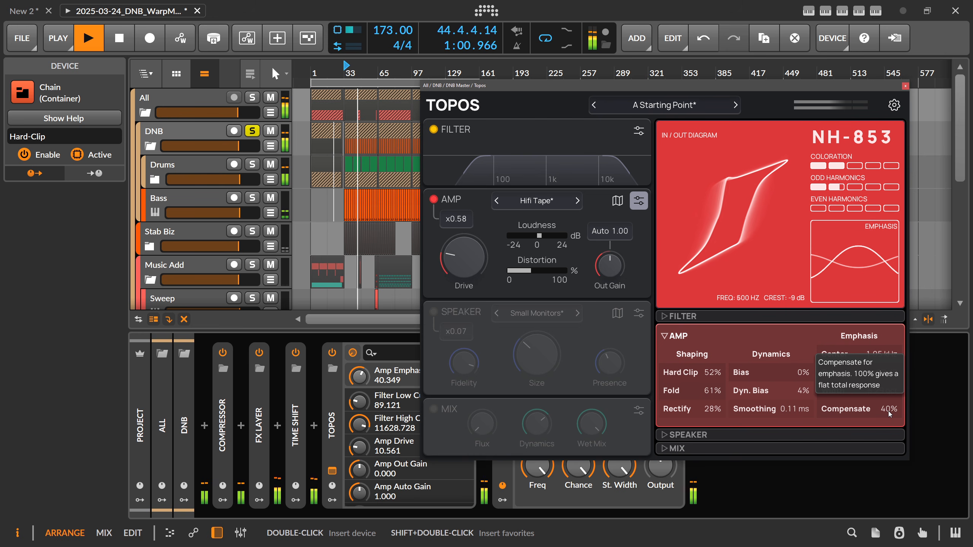
pyautogui.press('space')
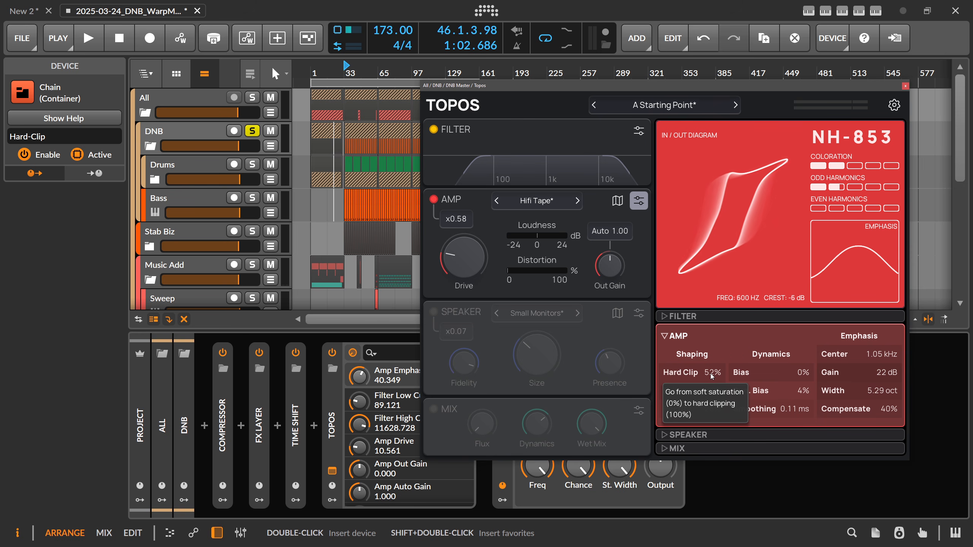
pyautogui.click(667, 335)
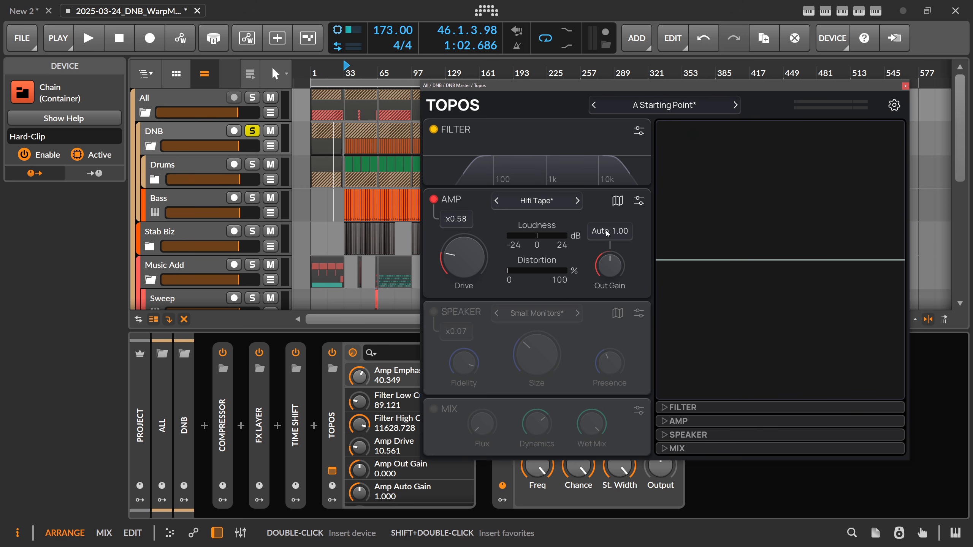
# Reduce the Amp's modification amount to x0.30 while playing the DNB group, and stop playback
pyautogui.press('space')
pyautogui.moveTo(460, 223)
pyautogui.mouseDown()
pyautogui.moveTo(460, 260)
pyautogui.moveTo(460, 242)
pyautogui.mouseUp()
pyautogui.press('space')
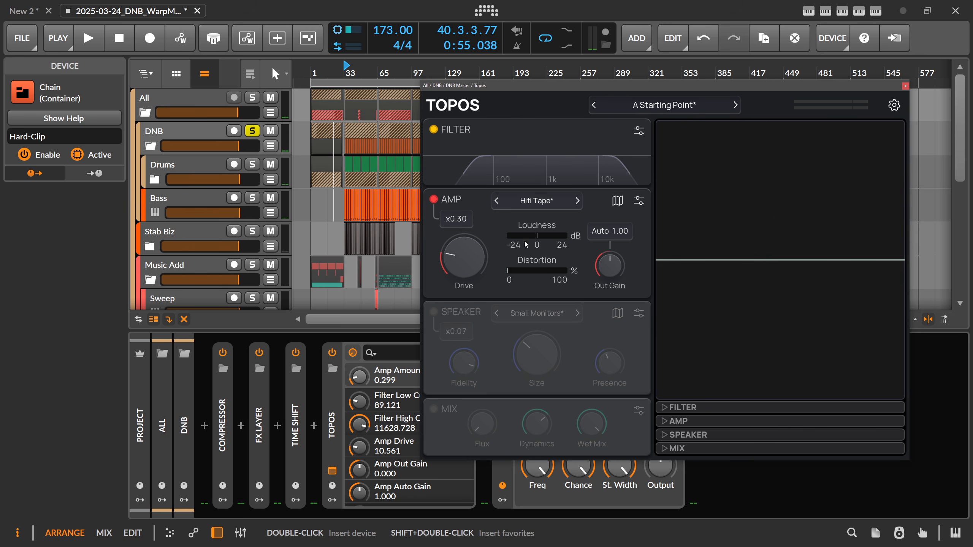
# Switch on the Speaker module and choose init on the speaker map
pyautogui.click(442, 313)
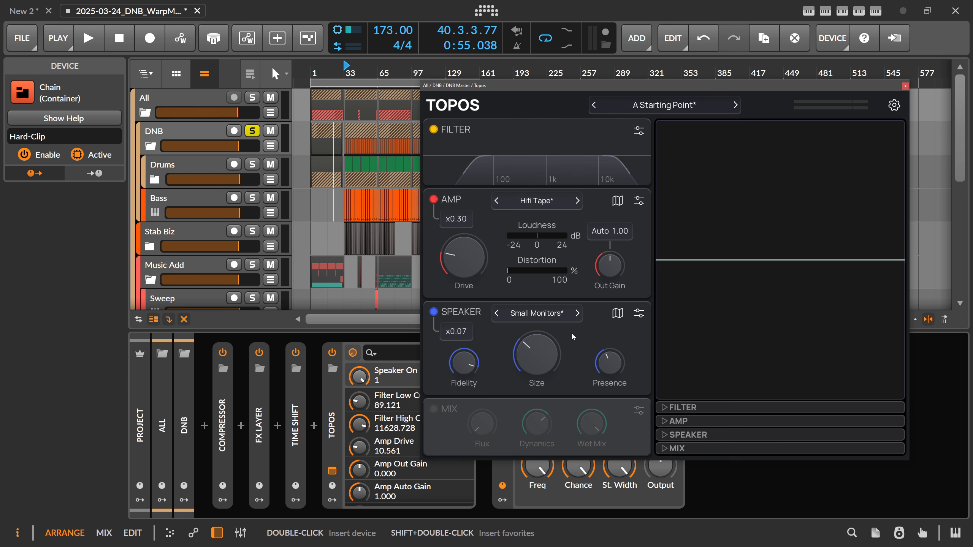
pyautogui.click(618, 314)
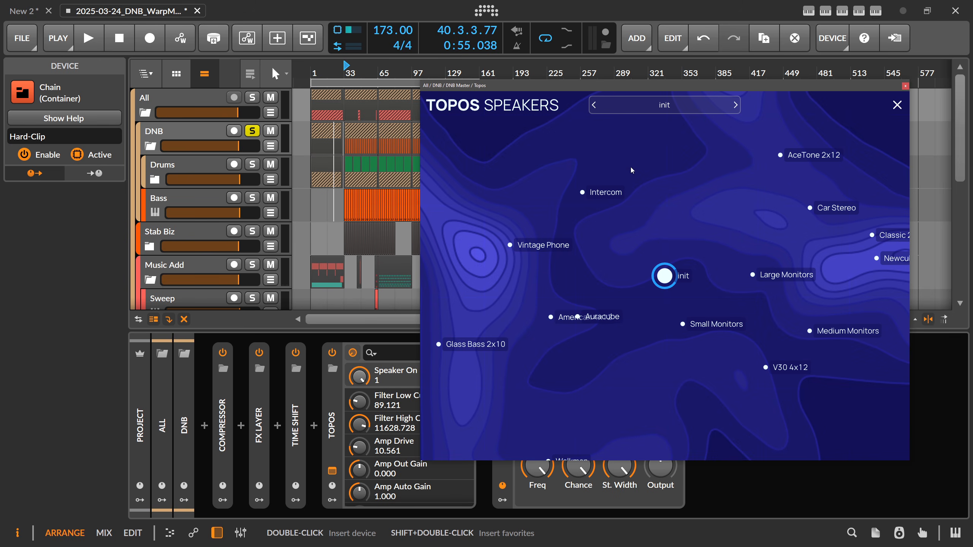
pyautogui.click(898, 105)
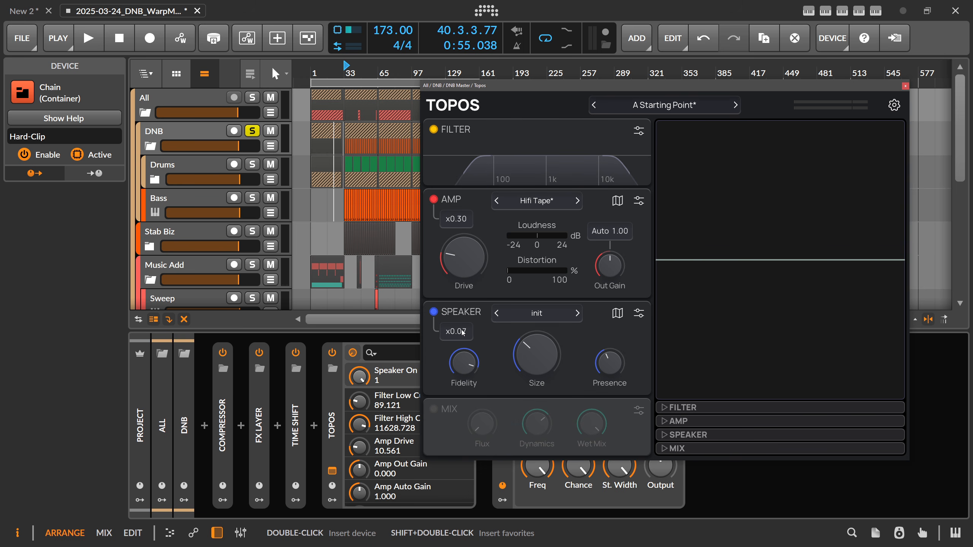
# Audition the init speaker at an amount of about x0.05, and raise its modification amount to x1.00
pyautogui.press('space')
pyautogui.moveTo(463, 335)
pyautogui.mouseDown()
pyautogui.moveTo(463, 316)
pyautogui.moveTo(474, 319)
pyautogui.moveTo(473, 192)
pyautogui.moveTo(474, 344)
pyautogui.mouseUp()
pyautogui.press('space')
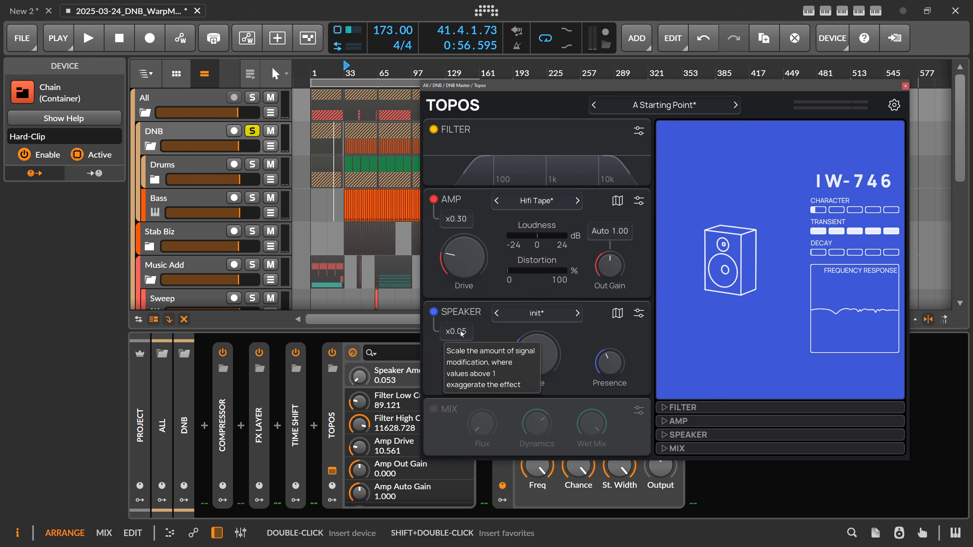
pyautogui.moveTo(463, 335); pyautogui.dragTo(463, 341)
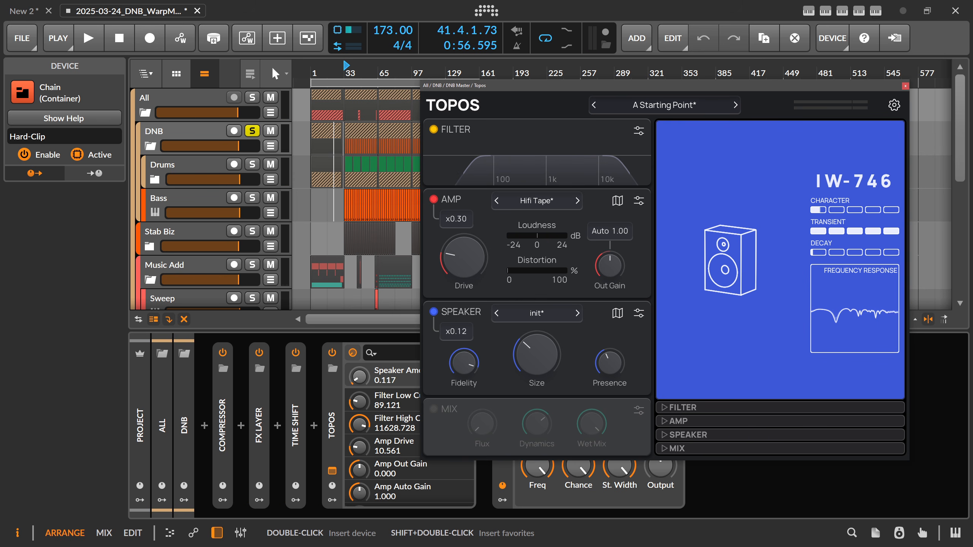
pyautogui.moveTo(463, 335); pyautogui.dragTo(448, 303)
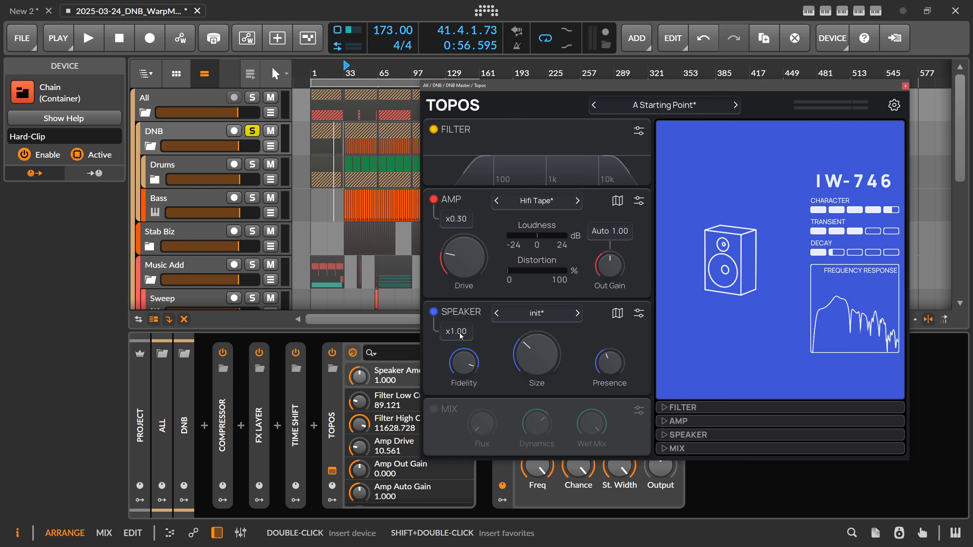
# Choose Laptop on the speaker map during playback and audition it at an amount of x1.00
pyautogui.press('space')
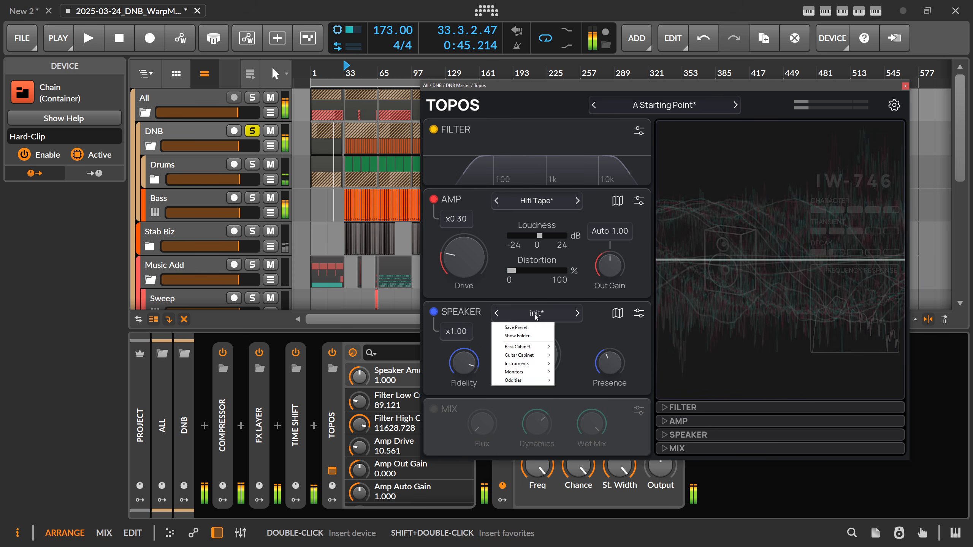
pyautogui.click(616, 317)
pyautogui.moveTo(672, 283); pyautogui.dragTo(702, 338)
pyautogui.click(897, 104)
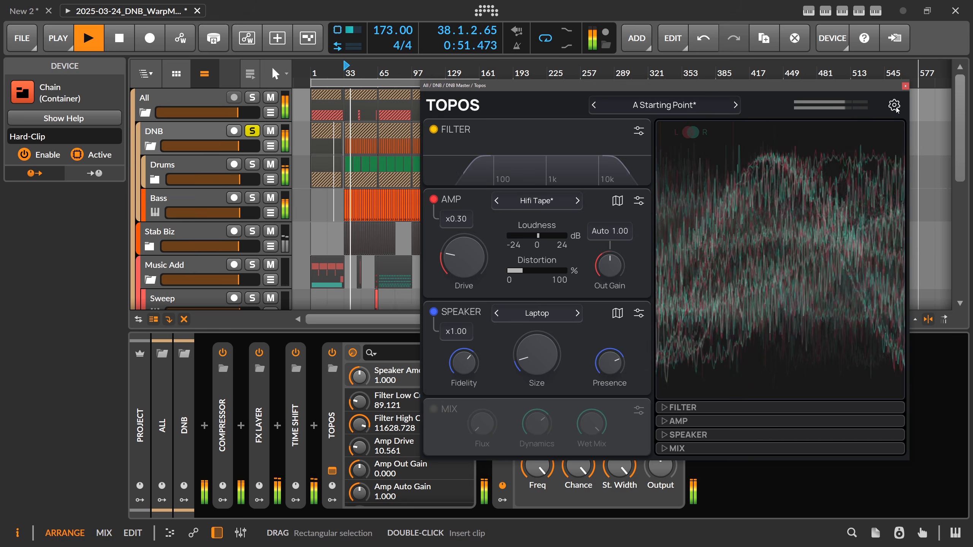
pyautogui.moveTo(460, 332)
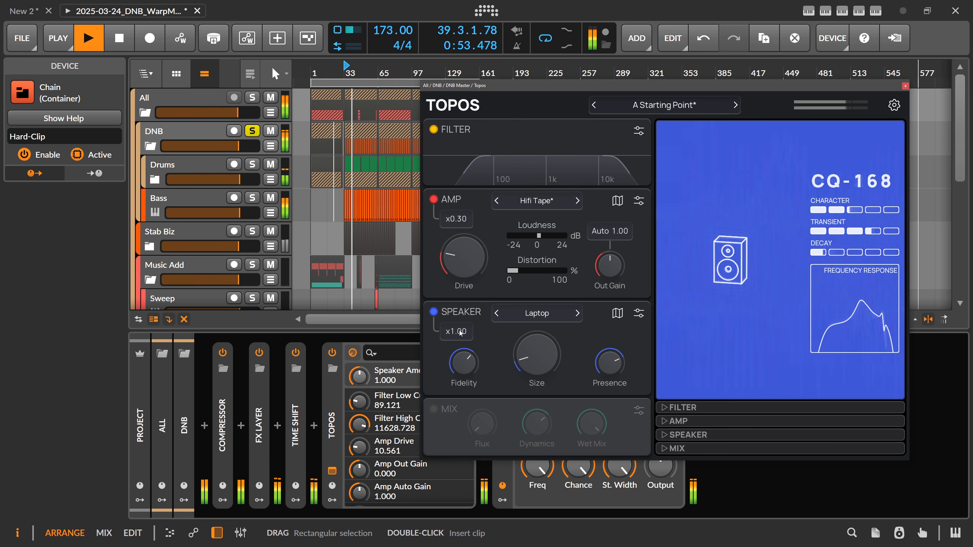
pyautogui.press('space')
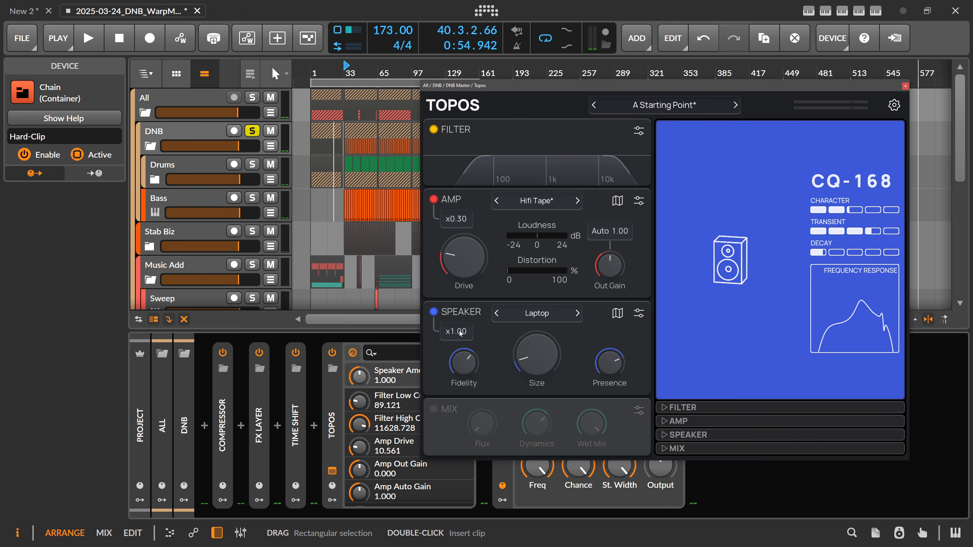
# Audition the Laptop speaker with its amount raised from x0.15 to x0.47, and set Fidelity to 3%
pyautogui.moveTo(460, 333); pyautogui.dragTo(460, 366)
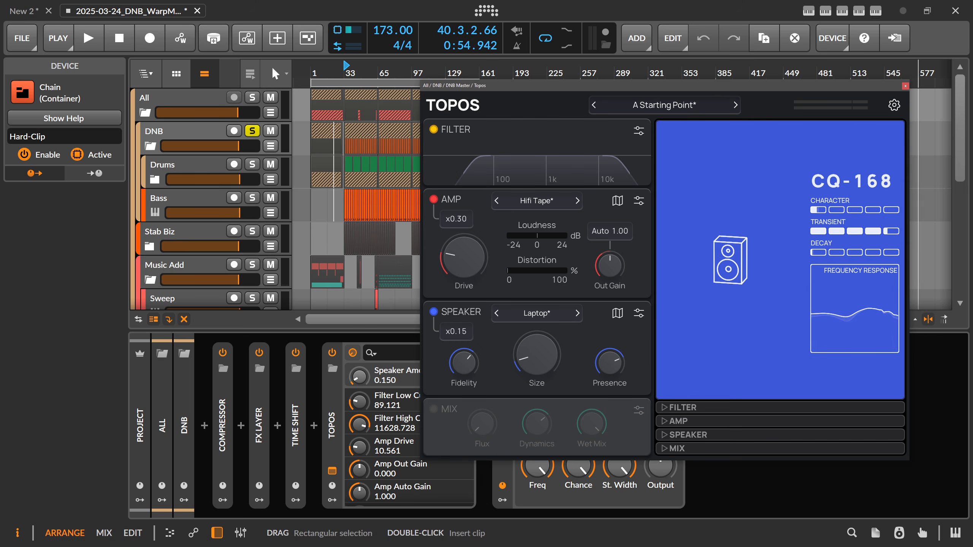
pyautogui.press('space')
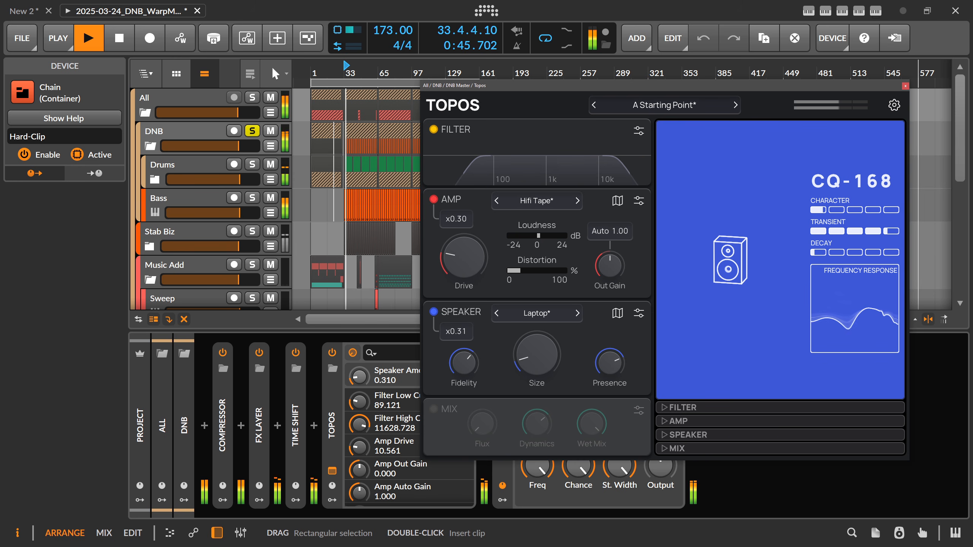
pyautogui.moveTo(460, 362); pyautogui.dragTo(463, 388)
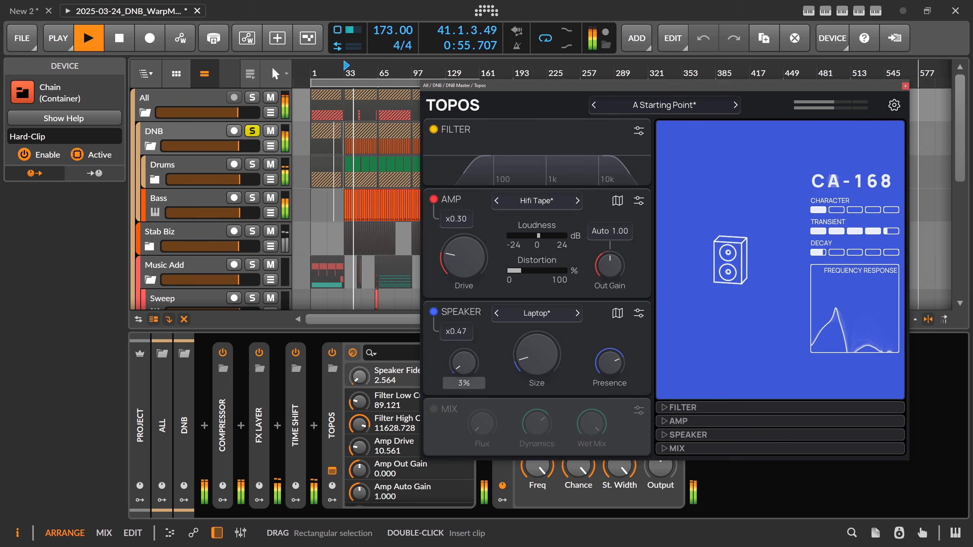
# Increase the Speaker's Size beyond 3.19 m, set Fidelity to about 54%, lower Presence, and reduce the amount to x0.12
pyautogui.moveTo(536, 355); pyautogui.dragTo(536, 301)
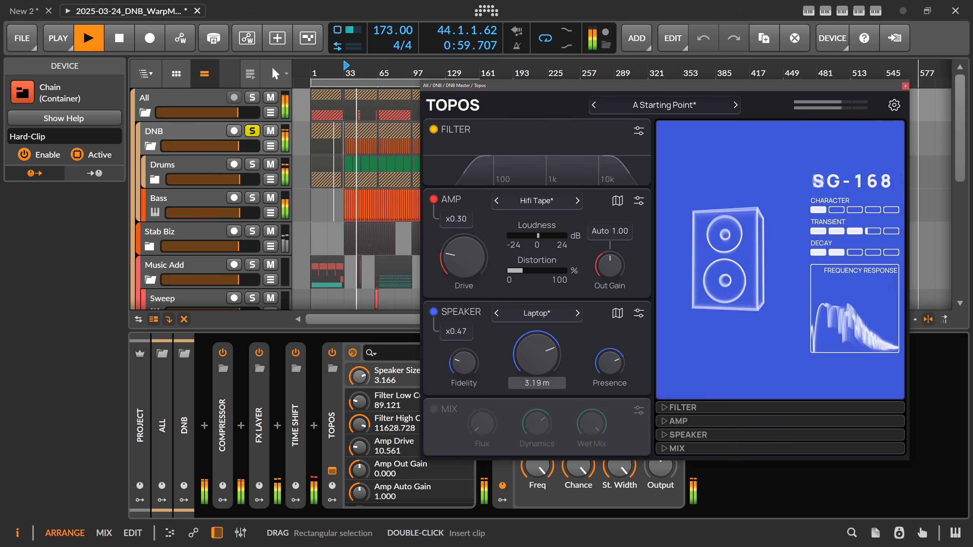
pyautogui.moveTo(464, 364); pyautogui.dragTo(464, 346)
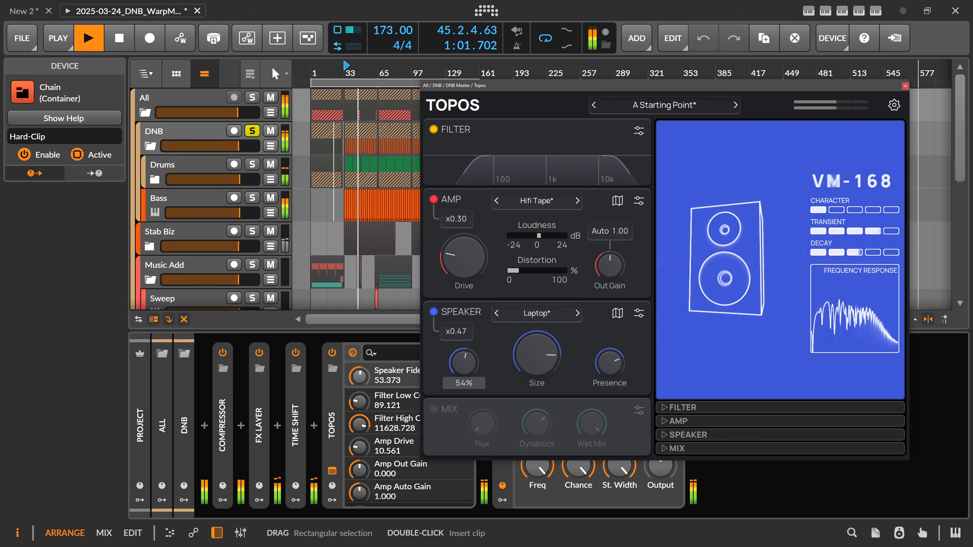
pyautogui.moveTo(609, 362); pyautogui.dragTo(610, 370)
pyautogui.moveTo(456, 331); pyautogui.dragTo(456, 363)
# Examine the Speaker's detailed reflection, scale, scatter, leak and mid-range parameters
pyautogui.click(638, 315)
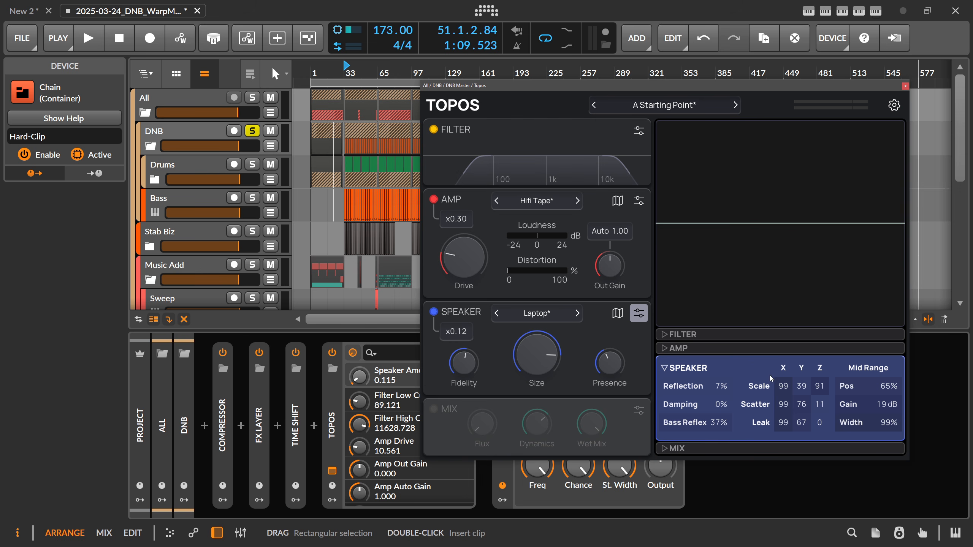
pyautogui.click(667, 368)
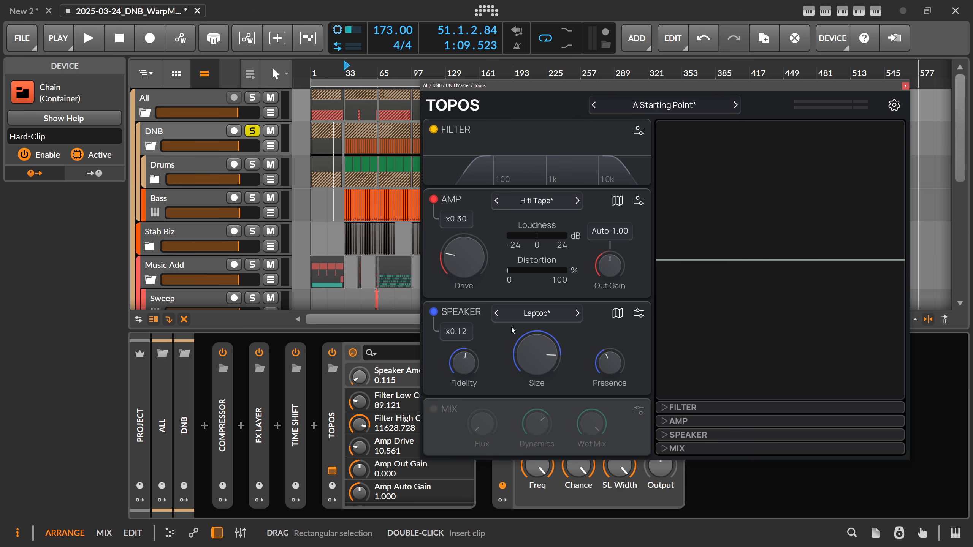
# Set the Speaker's Fidelity to 43% and its modification amount to x0.04
pyautogui.moveTo(464, 363); pyautogui.dragTo(464, 376)
pyautogui.moveTo(459, 333); pyautogui.dragTo(459, 346)
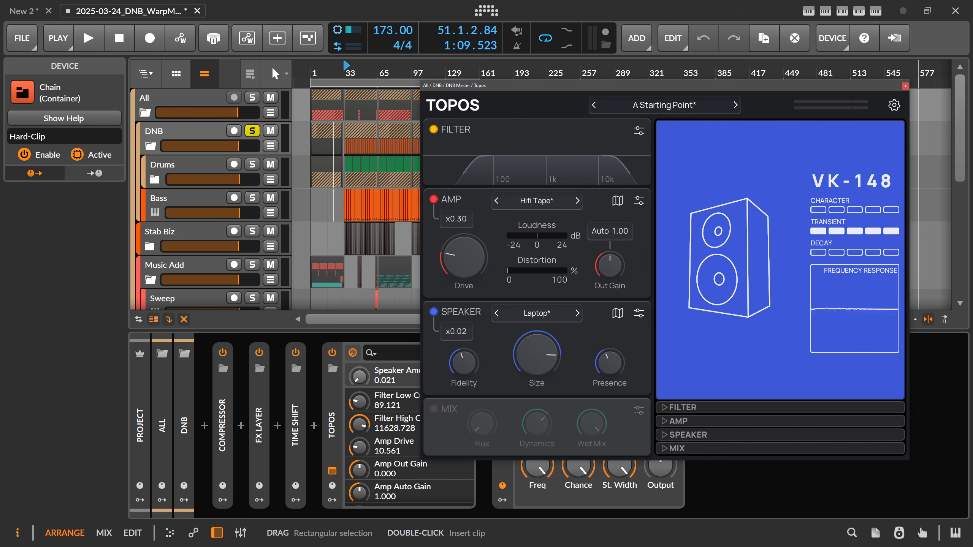
pyautogui.doubleClick(464, 332)
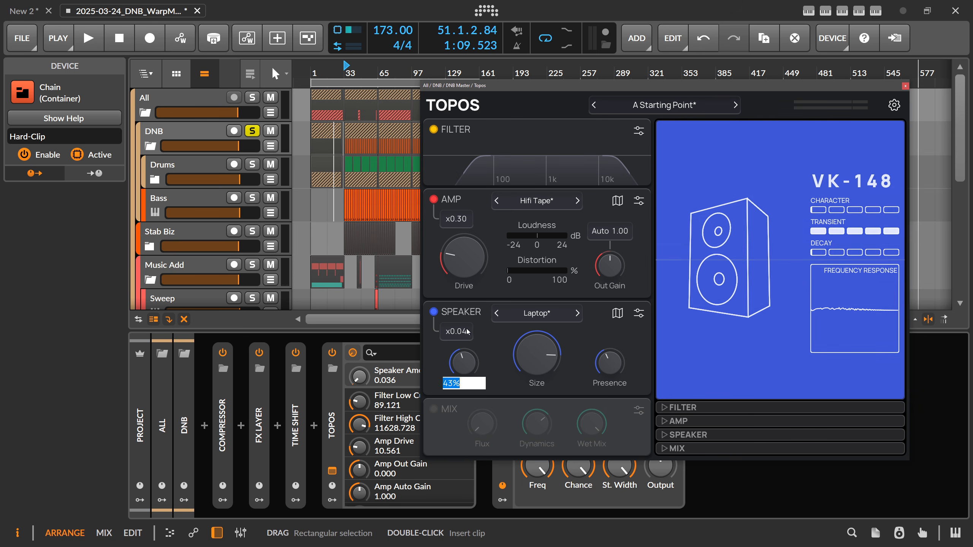
pyautogui.press('BackSpace')
pyautogui.click(485, 344)
# Play the group with the Speaker amount at about x0.10 and choose Classic Bass 4x10 on the speaker map
pyautogui.press('space')
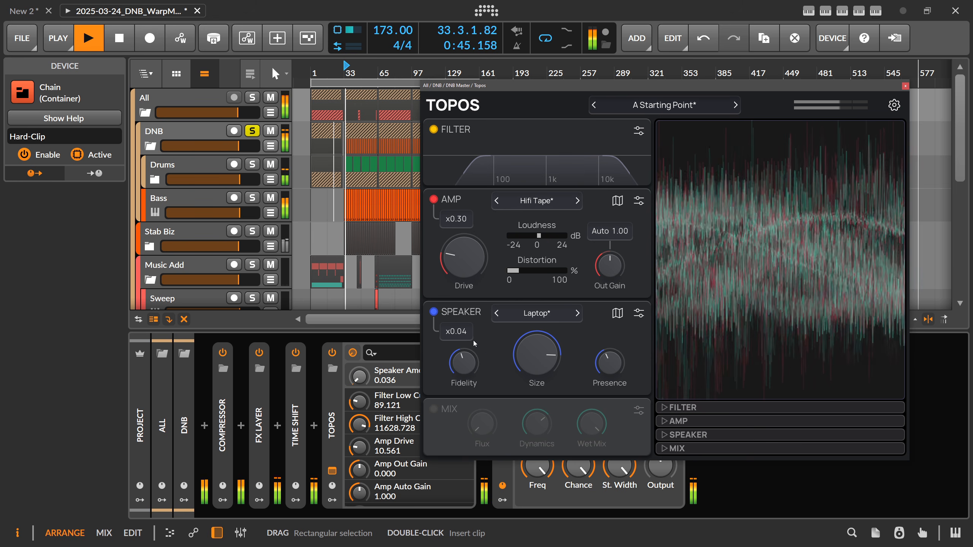
pyautogui.moveTo(461, 333)
pyautogui.mouseDown()
pyautogui.moveTo(461, 312)
pyautogui.moveTo(460, 346)
pyautogui.mouseUp()
pyautogui.click(537, 316)
pyautogui.click(599, 312)
pyautogui.click(617, 313)
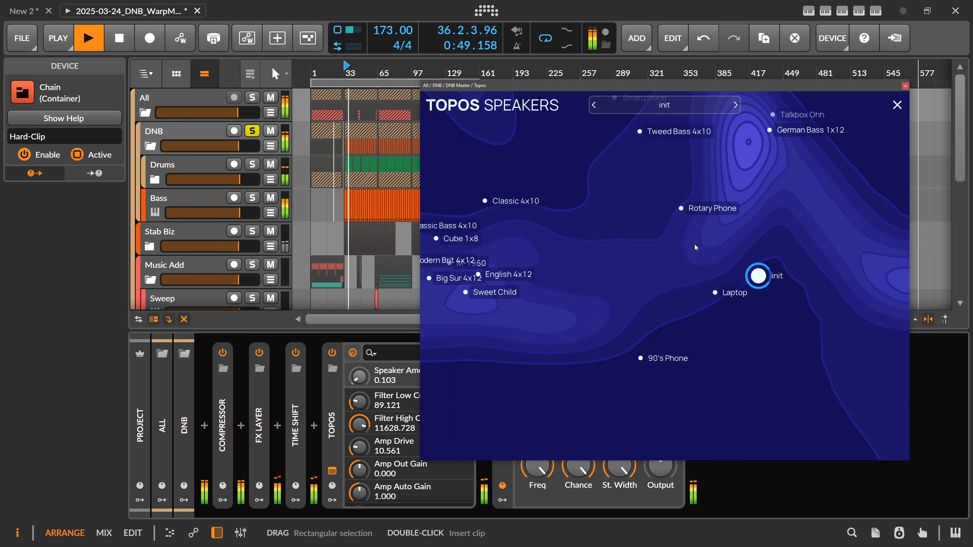
pyautogui.moveTo(742, 260); pyautogui.dragTo(744, 227)
pyautogui.click(897, 105)
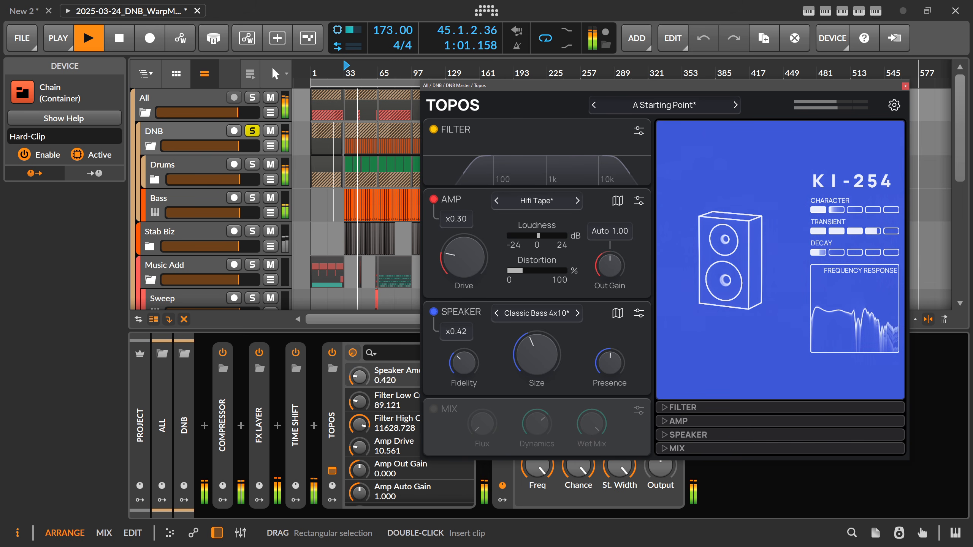
# Enlarge the Classic Bass 4x10 speaker's Size, raise its Fidelity and Presence, and reduce the amount to x0.06 during playback
pyautogui.moveTo(456, 331)
pyautogui.mouseDown()
pyautogui.moveTo(467, 359)
pyautogui.moveTo(468, 332)
pyautogui.mouseUp()
pyautogui.moveTo(530, 358); pyautogui.dragTo(529, 341)
pyautogui.moveTo(609, 369); pyautogui.dragTo(610, 355)
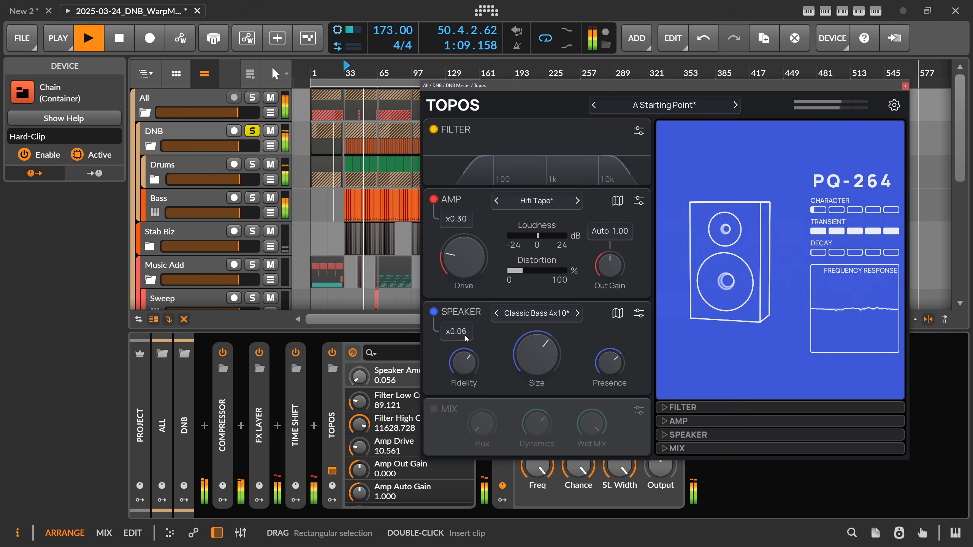
# Compare the group with the Speaker module bypassed and active, settle its amount at x0.12, and stop playback
pyautogui.click(434, 311)
pyautogui.click(436, 311)
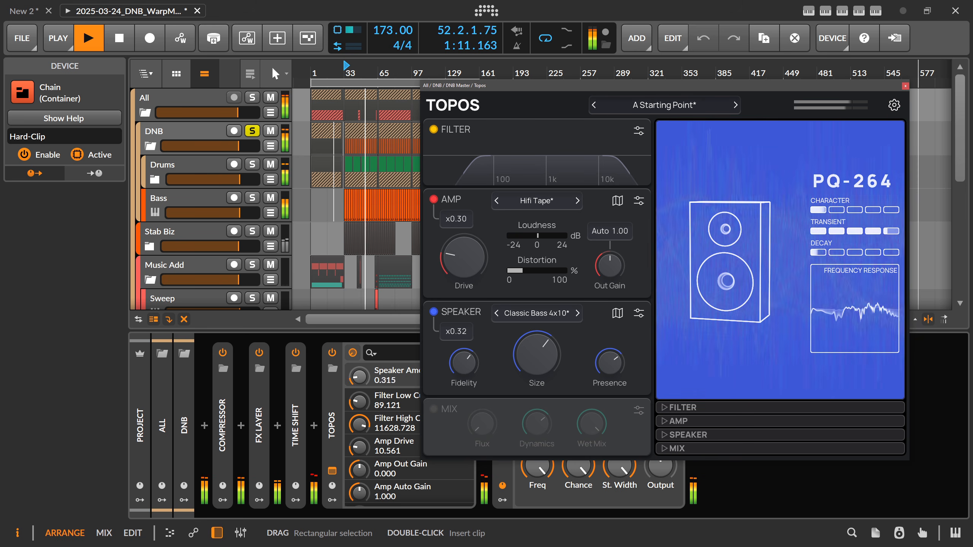
pyautogui.click(436, 314)
pyautogui.click(436, 314)
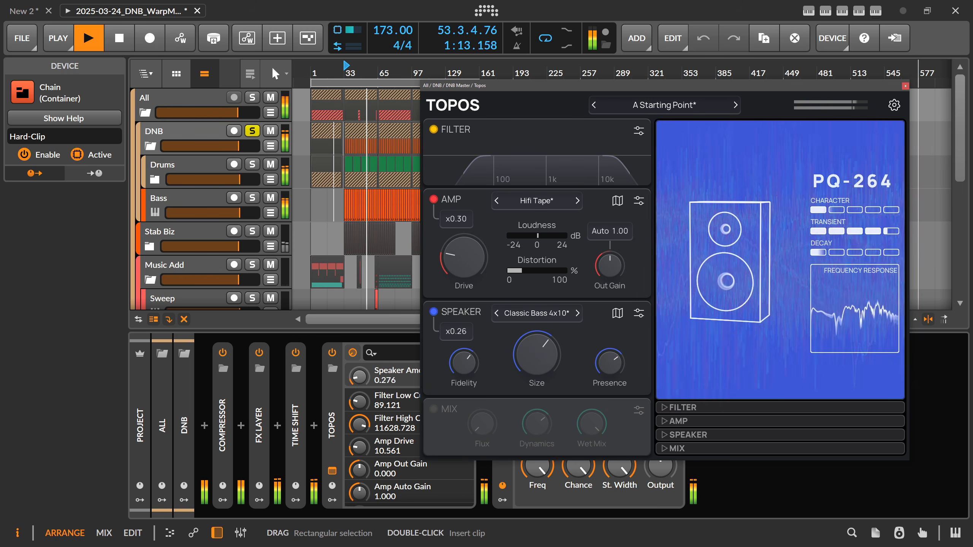
pyautogui.moveTo(460, 332); pyautogui.dragTo(460, 339)
pyautogui.press('space')
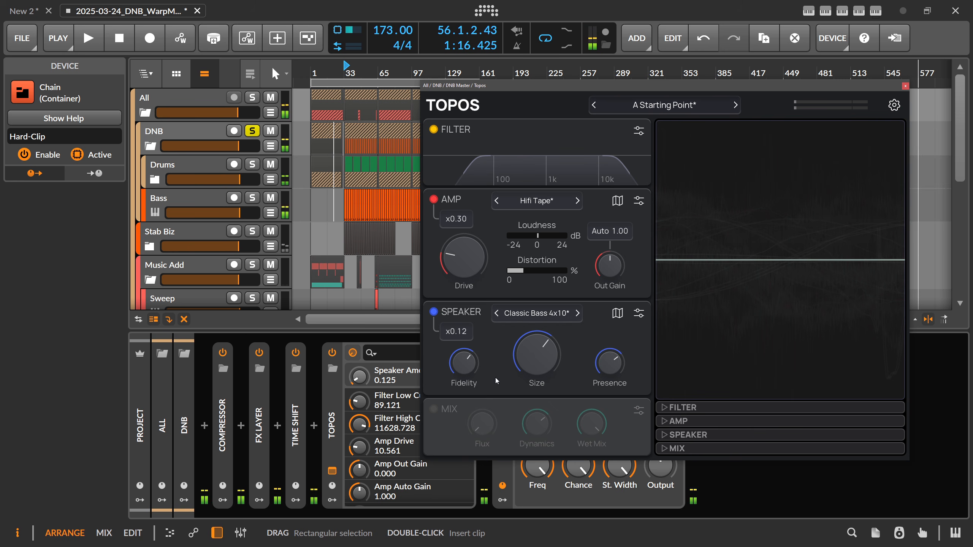
# Switch on the Mix module
pyautogui.click(435, 409)
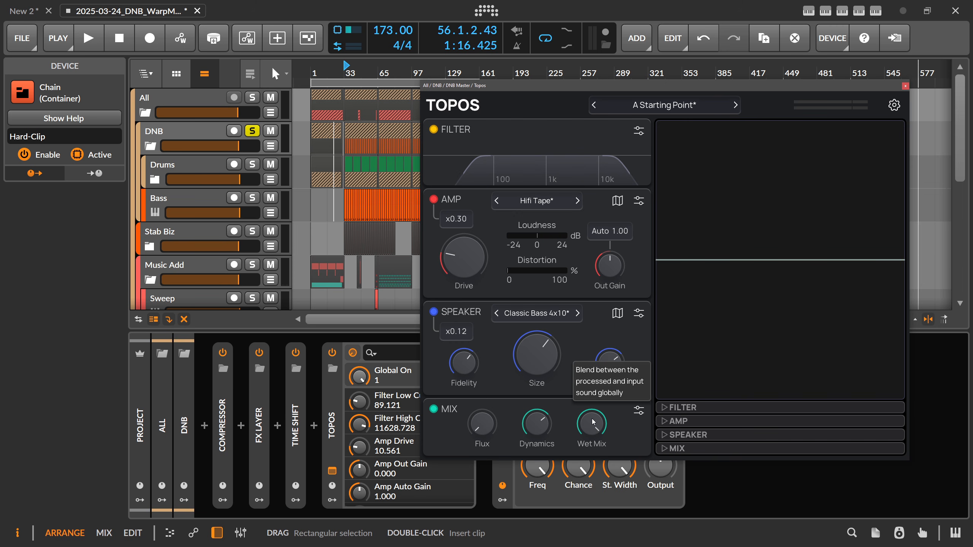
# Try the Mix module's Wet Mix at about 30 and 34, returning it to 100 each time
pyautogui.moveTo(593, 421); pyautogui.dragTo(592, 404)
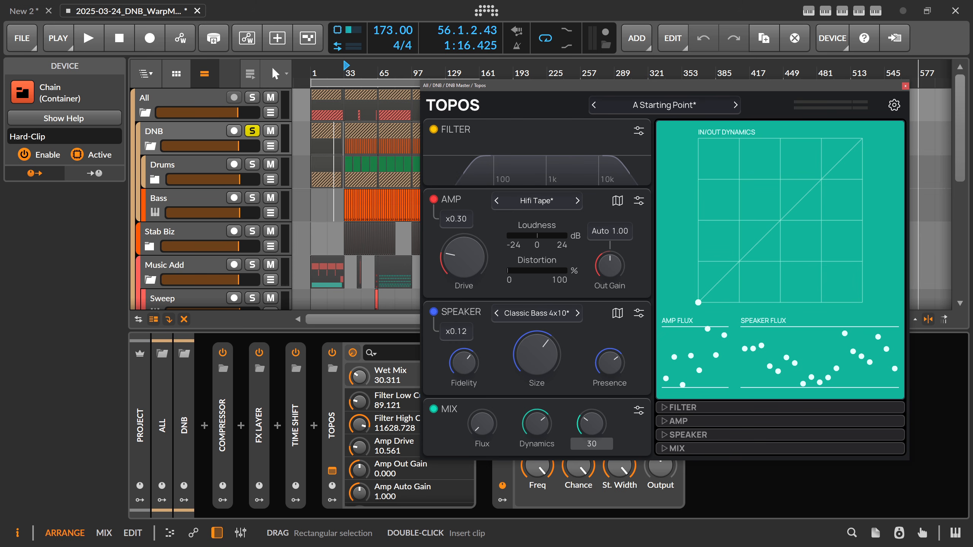
pyautogui.hotkey('ctrl', 'z')
pyautogui.moveTo(591, 423); pyautogui.dragTo(594, 385)
pyautogui.moveTo(594, 422); pyautogui.dragTo(595, 410)
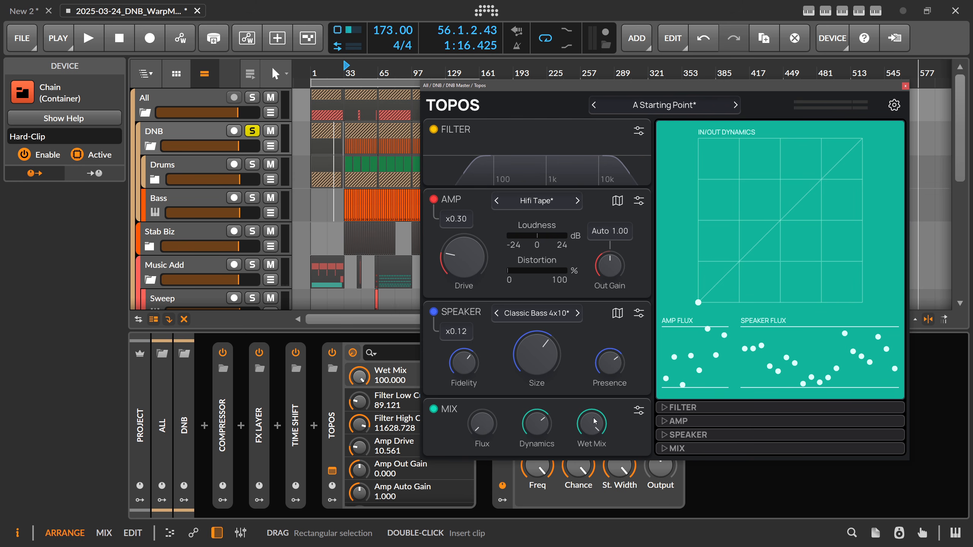
pyautogui.moveTo(592, 423); pyautogui.dragTo(592, 471)
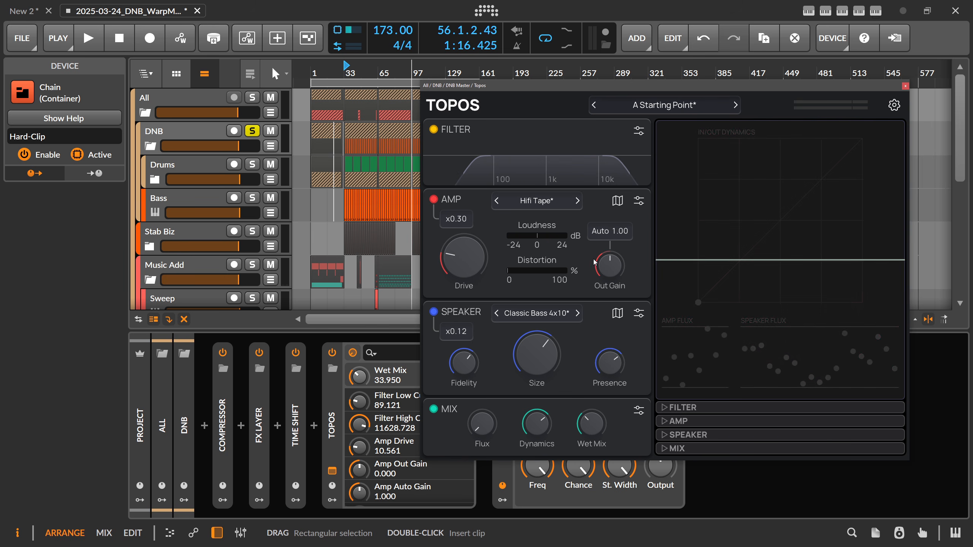
pyautogui.moveTo(593, 432)
pyautogui.mouseDown()
pyautogui.moveTo(593, 483)
pyautogui.moveTo(592, 420)
pyautogui.mouseUp()
pyautogui.moveTo(591, 424); pyautogui.dragTo(591, 401)
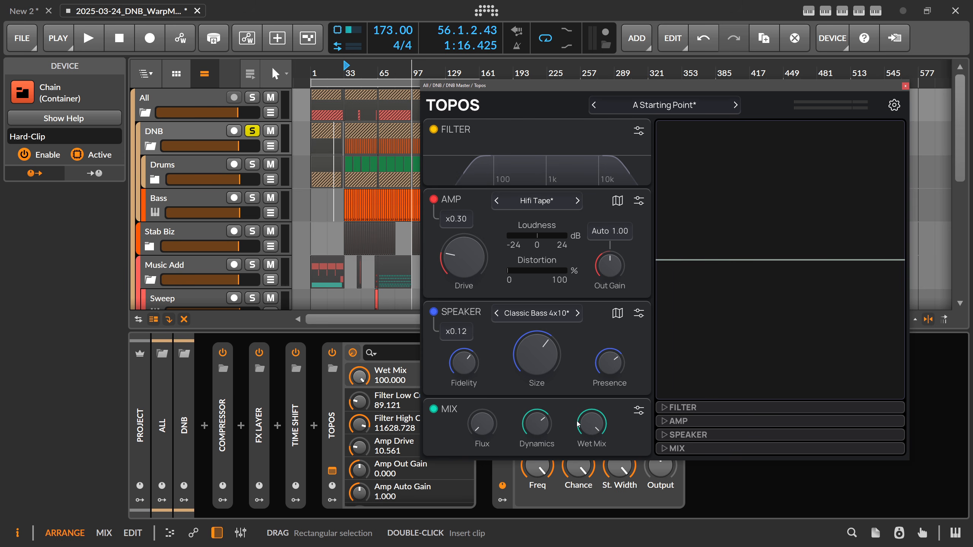
# Lower the Mix module's Wet Mix to about 45 and its Dynamics to about 20
pyautogui.moveTo(594, 422)
pyautogui.mouseDown()
pyautogui.moveTo(593, 436)
pyautogui.moveTo(595, 427)
pyautogui.mouseUp()
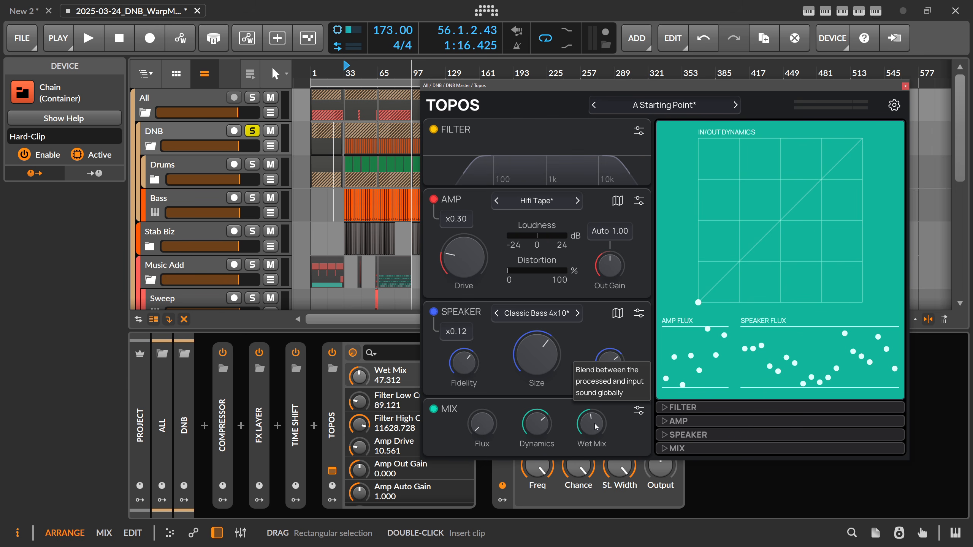
pyautogui.scroll(-1, 595, 422)
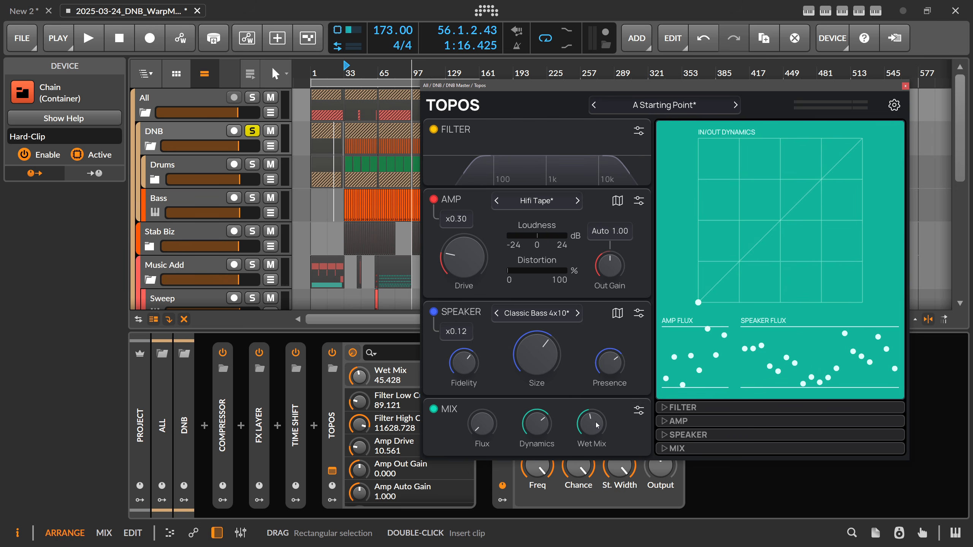
pyautogui.moveTo(536, 426)
pyautogui.mouseDown()
pyautogui.moveTo(536, 499)
pyautogui.moveTo(536, 426)
pyautogui.mouseUp()
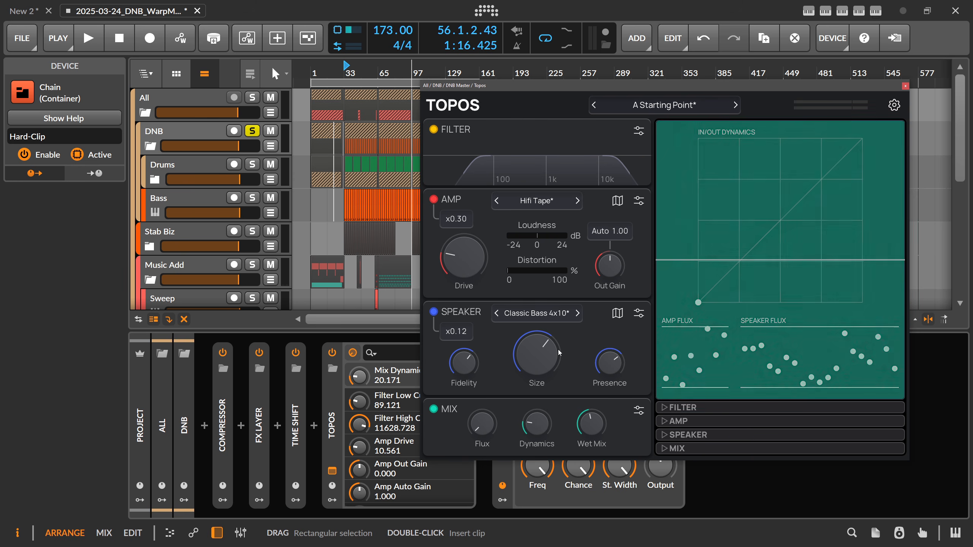
pyautogui.moveTo(527, 236)
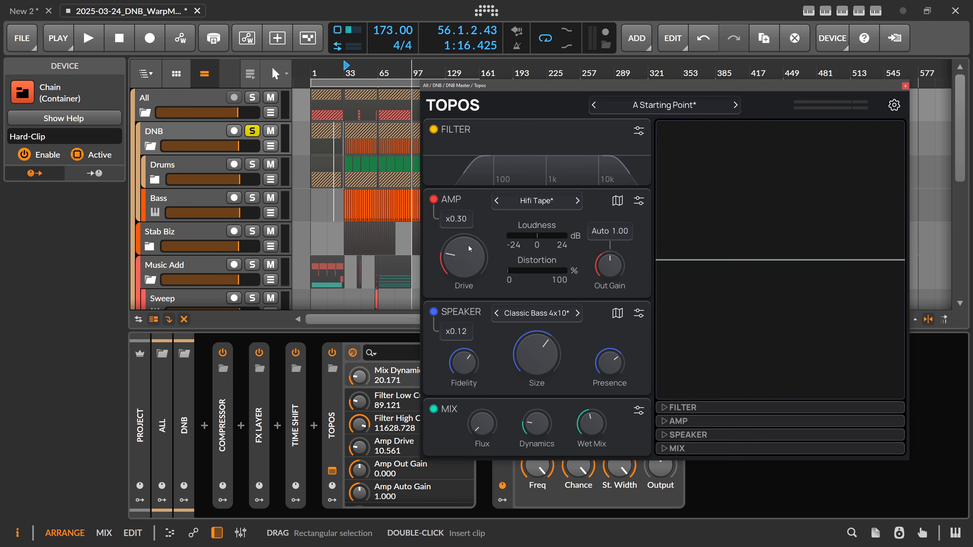
pyautogui.moveTo(537, 428)
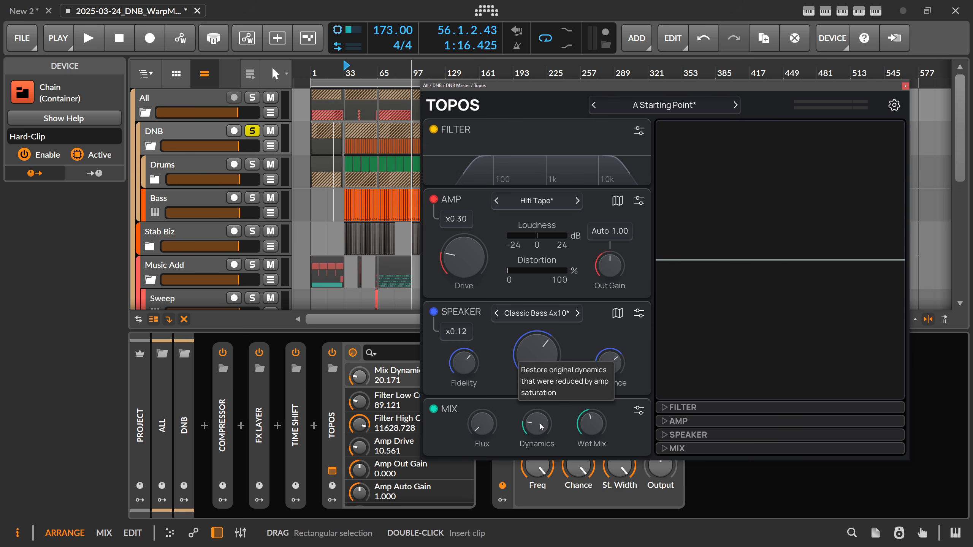
# Play the group from bar 33 and raise the Amp amount to x1.37 and its Drive to 50
pyautogui.click(347, 72)
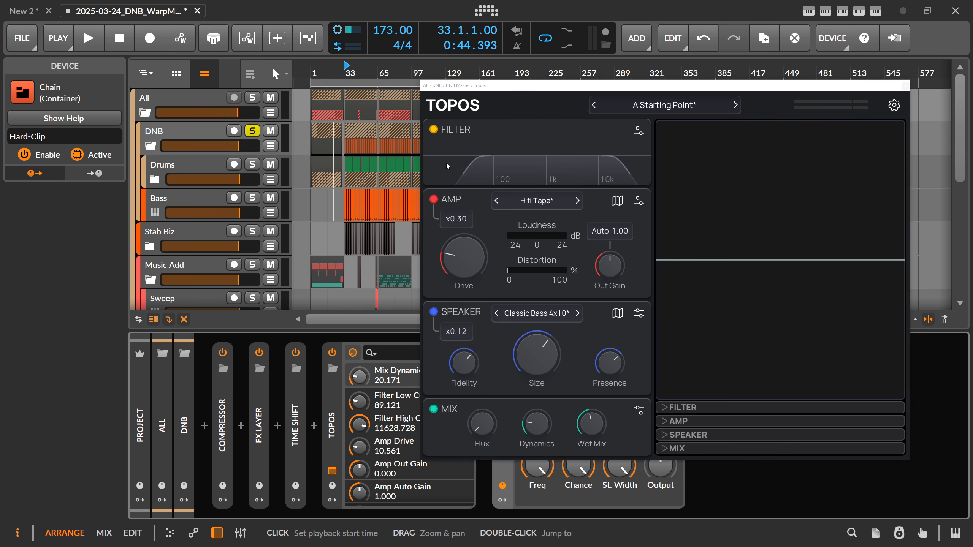
pyautogui.press('space')
pyautogui.moveTo(461, 223); pyautogui.dragTo(461, 193)
pyautogui.moveTo(465, 257); pyautogui.dragTo(463, 209)
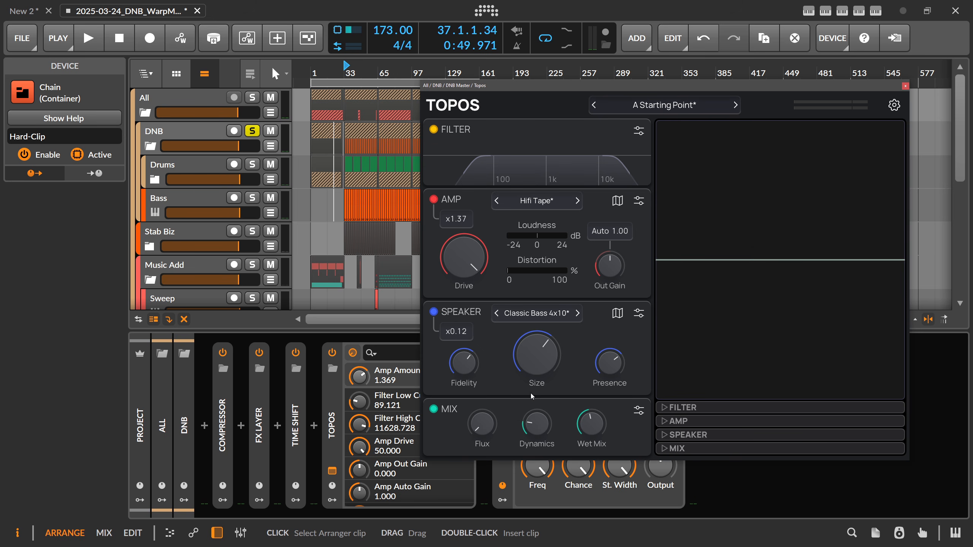
# Compare the Mix Dynamics at 100 and 0 during playback, stop playback, and settle Dynamics at about 53
pyautogui.press('space')
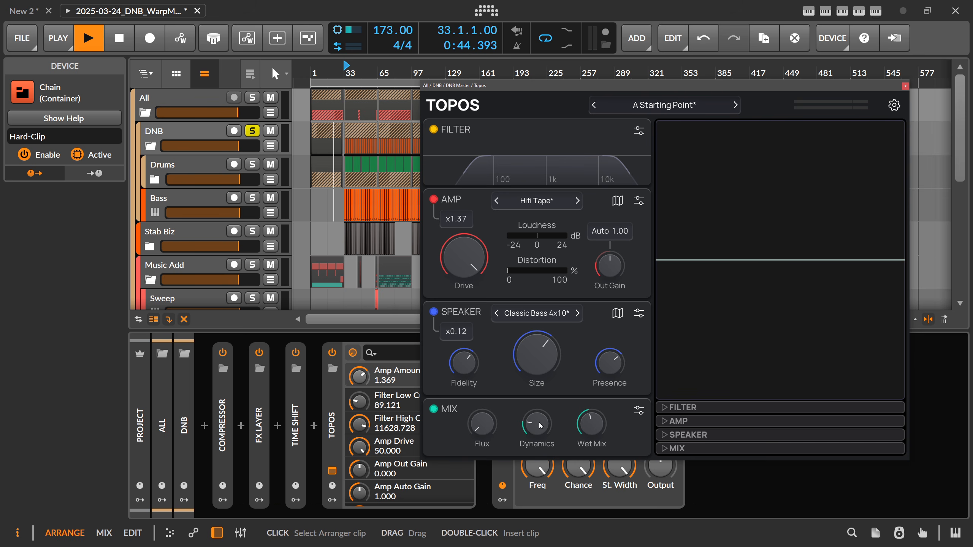
pyautogui.moveTo(536, 423); pyautogui.dragTo(536, 374)
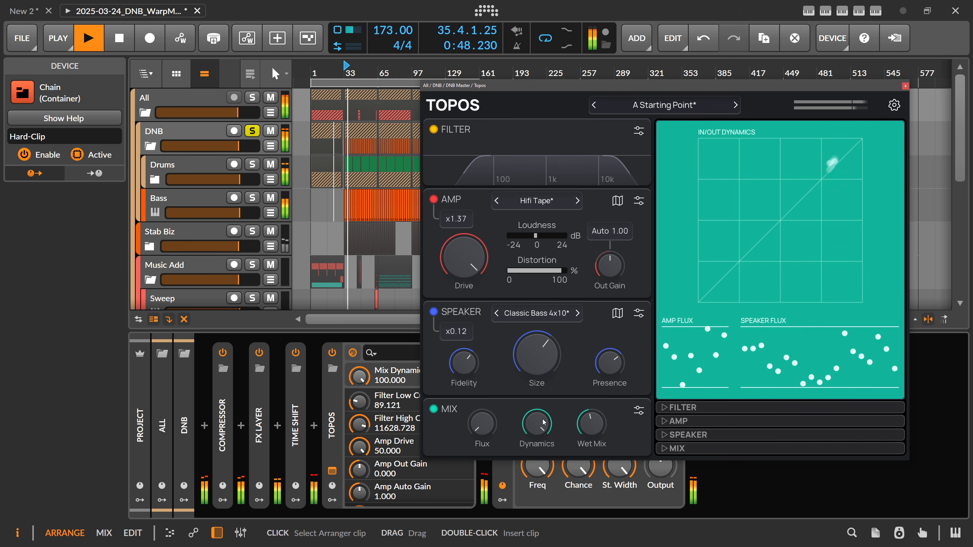
pyautogui.doubleClick(548, 423)
pyautogui.write('00')
pyautogui.press('Return')
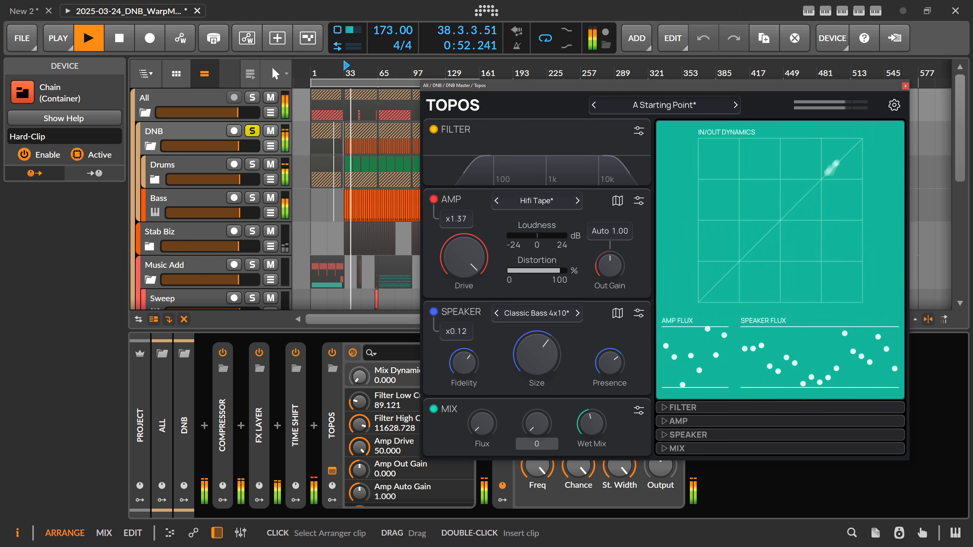
pyautogui.moveTo(547, 423); pyautogui.dragTo(547, 374)
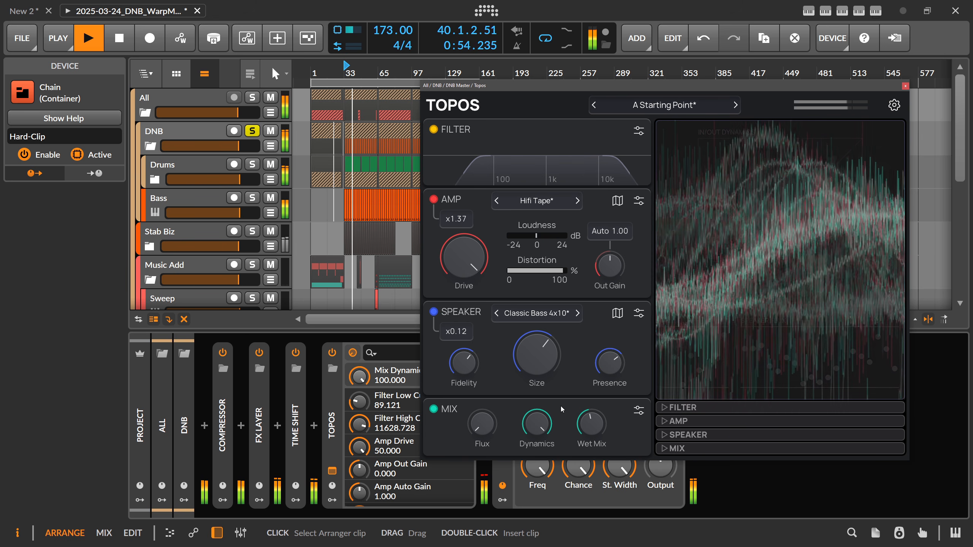
pyautogui.press('space')
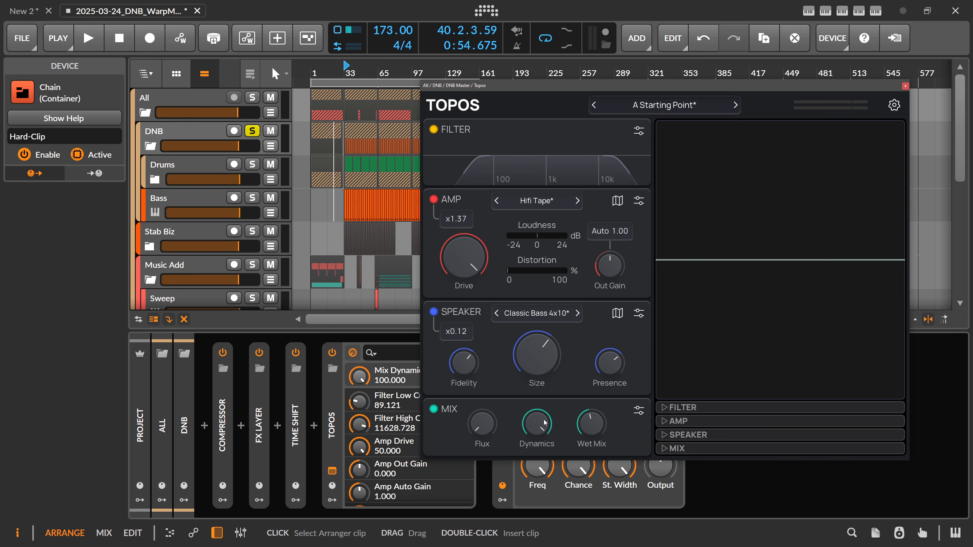
pyautogui.moveTo(544, 420); pyautogui.dragTo(543, 419)
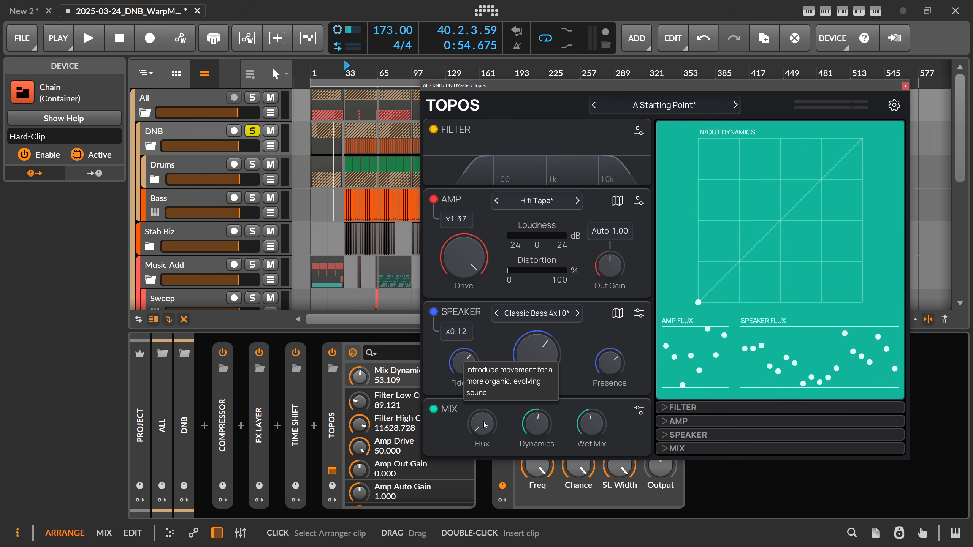
# Expand the Mix module's detailed parameters, set the flux Rate to 0.78 Hz, and raise Flux to 100
pyautogui.click(675, 447)
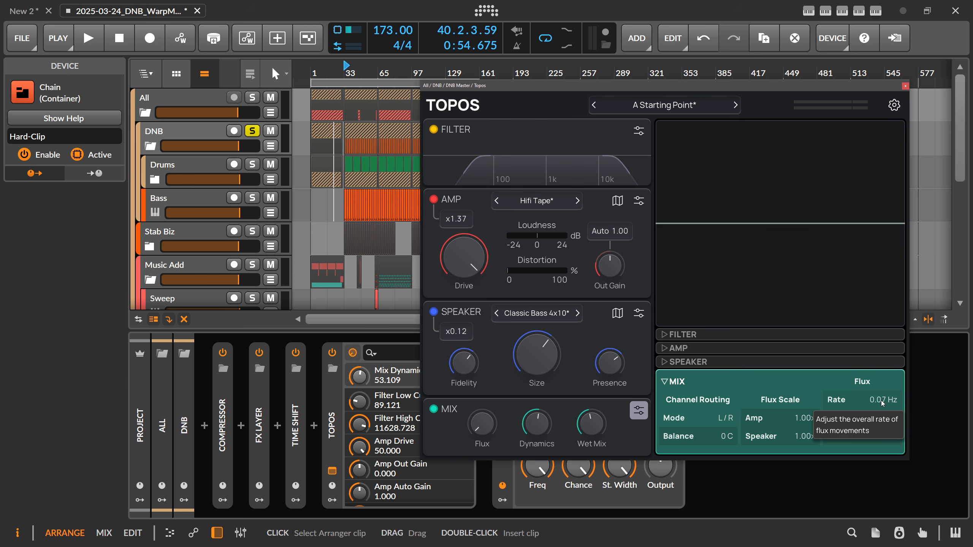
pyautogui.moveTo(881, 400); pyautogui.dragTo(881, 383)
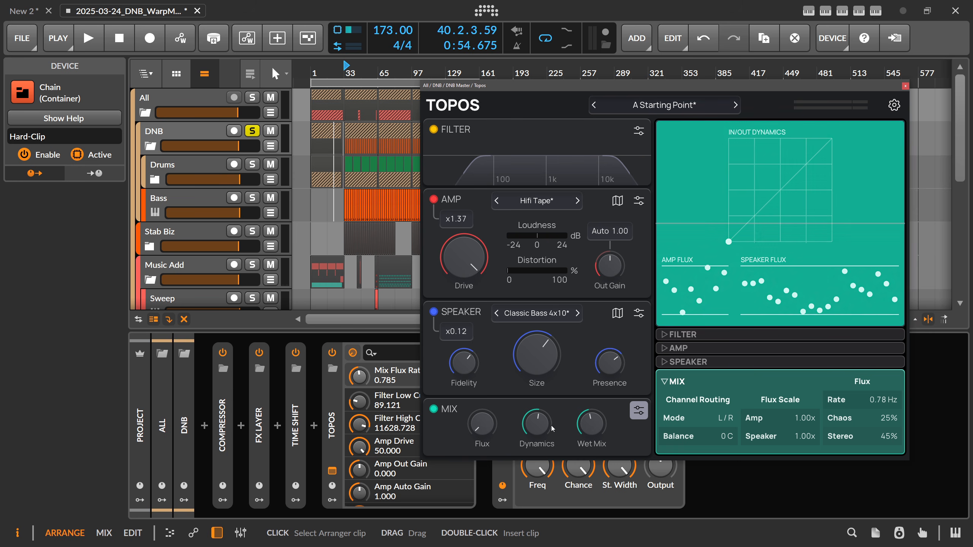
pyautogui.moveTo(482, 423); pyautogui.dragTo(482, 349)
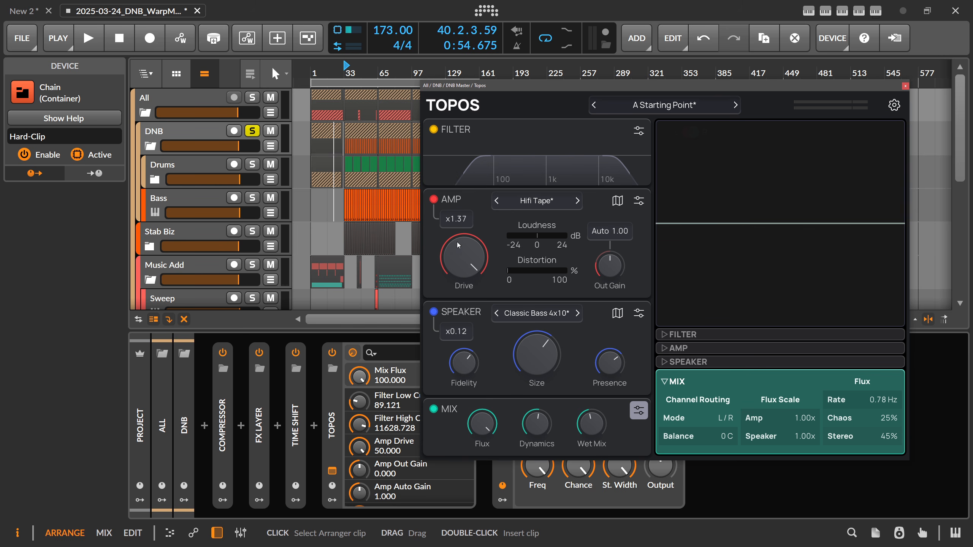
# Set the Flux Scale to 0.27x for Amp and 0.29x for Speaker, with flux Chaos at 100% and Stereo at 36%, and collapse the details
pyautogui.moveTo(765, 419); pyautogui.dragTo(807, 441)
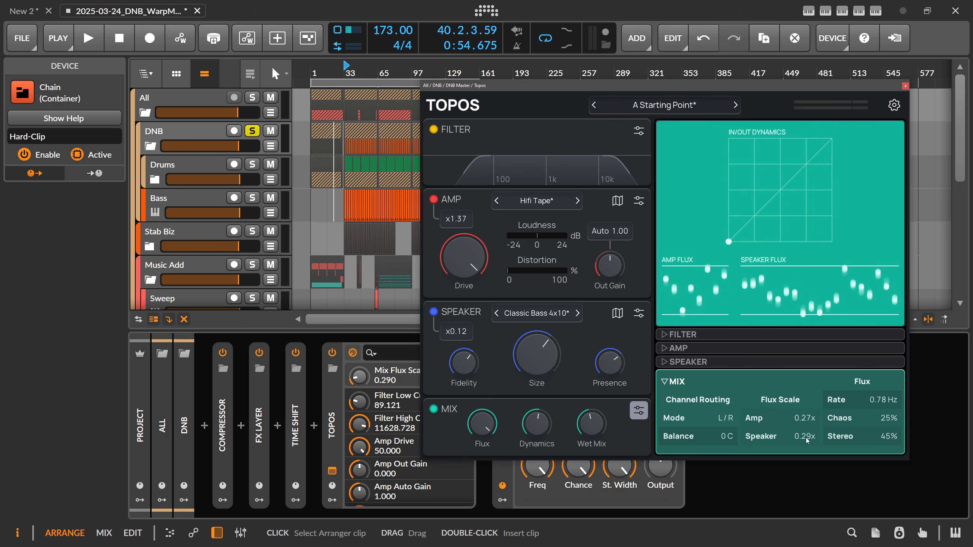
pyautogui.moveTo(888, 431); pyautogui.dragTo(886, 419)
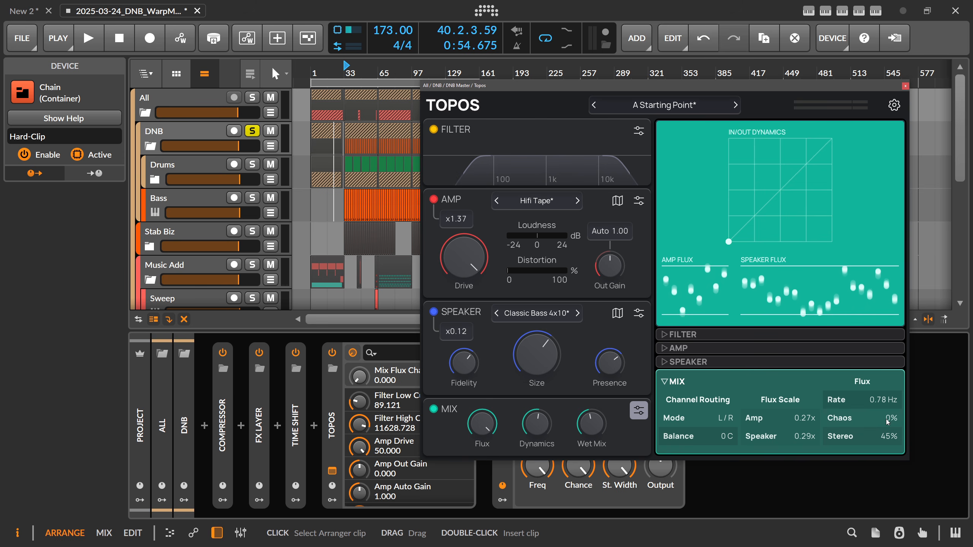
pyautogui.doubleClick(896, 421)
pyautogui.click(862, 421)
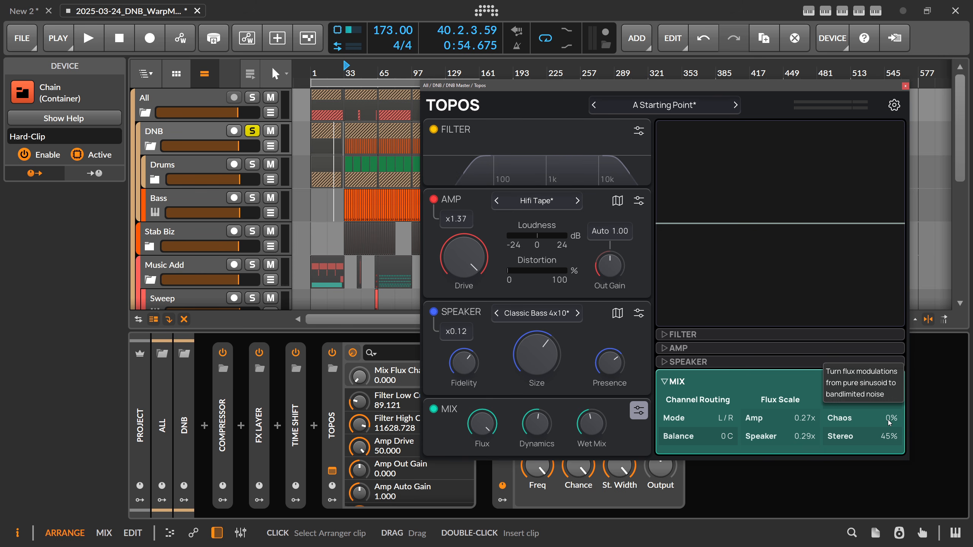
pyautogui.moveTo(890, 422); pyautogui.dragTo(889, 421)
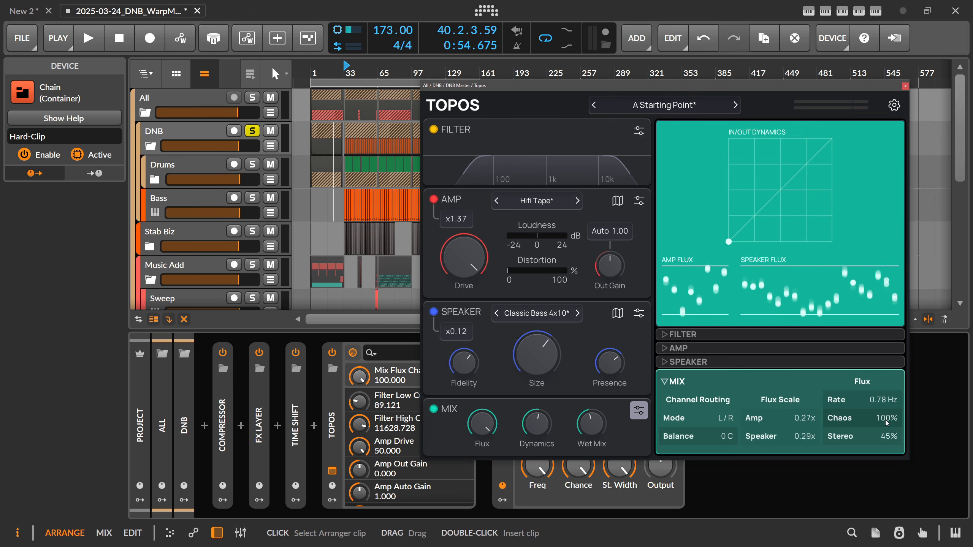
pyautogui.moveTo(890, 438); pyautogui.dragTo(889, 439)
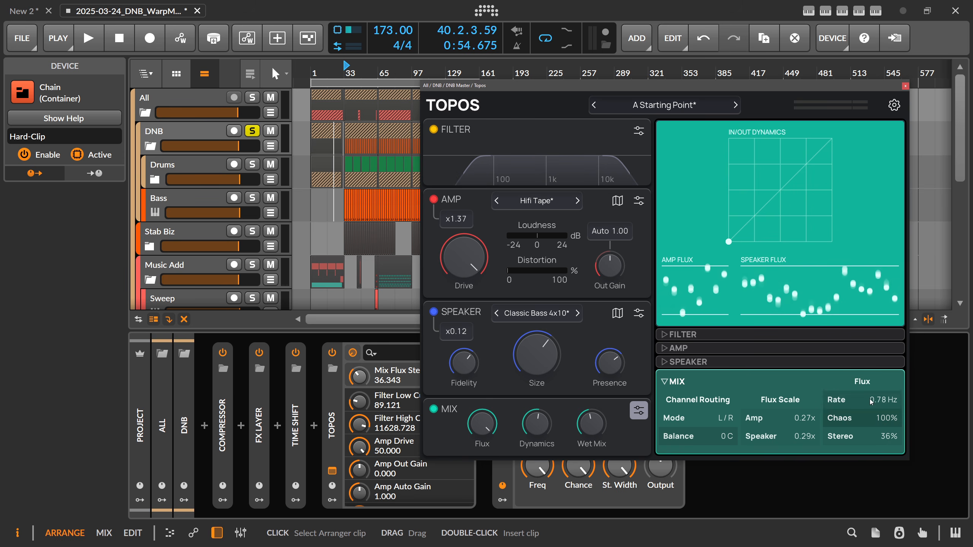
pyautogui.click(843, 382)
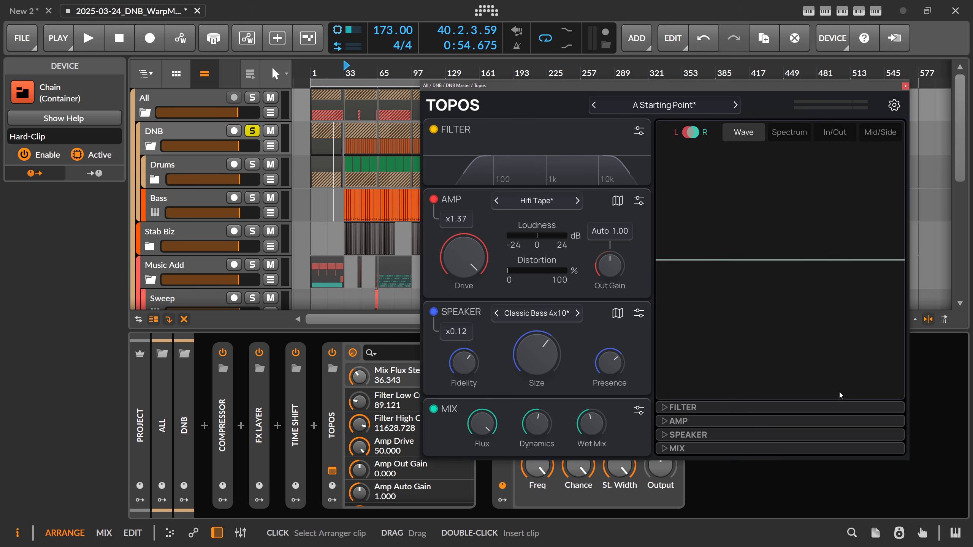
# Play the group with Wet Mix at 100, raise both Amp and Speaker Flux Scale to 1.04x, and set flux Stereo to 35%
pyautogui.press('space')
pyautogui.moveTo(592, 423); pyautogui.dragTo(591, 387)
pyautogui.click(483, 424)
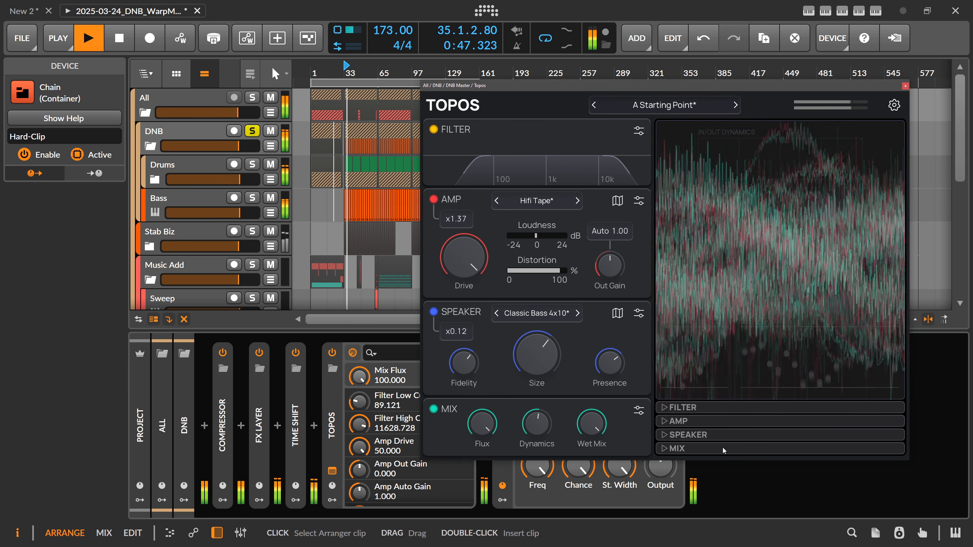
pyautogui.click(722, 448)
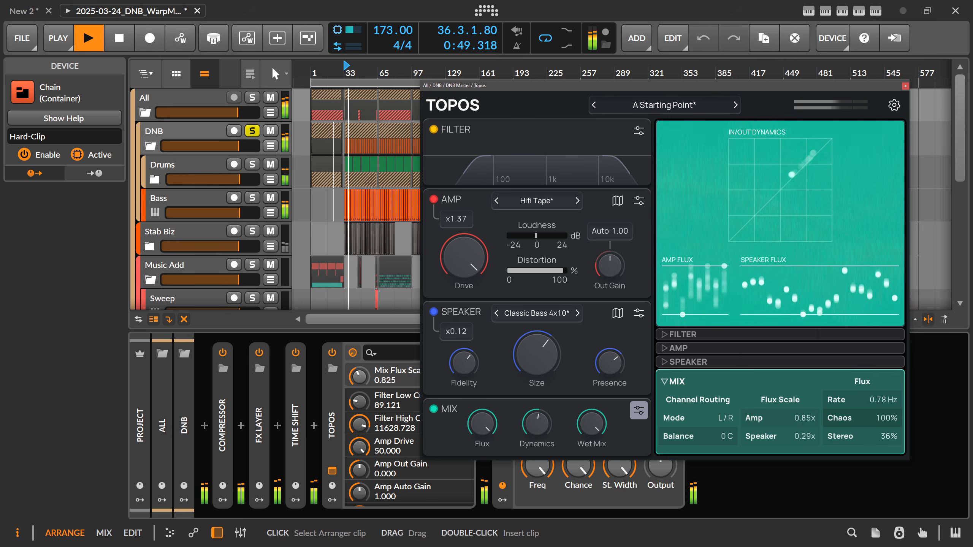
pyautogui.moveTo(805, 419); pyautogui.dragTo(805, 405)
pyautogui.moveTo(870, 437); pyautogui.dragTo(869, 439)
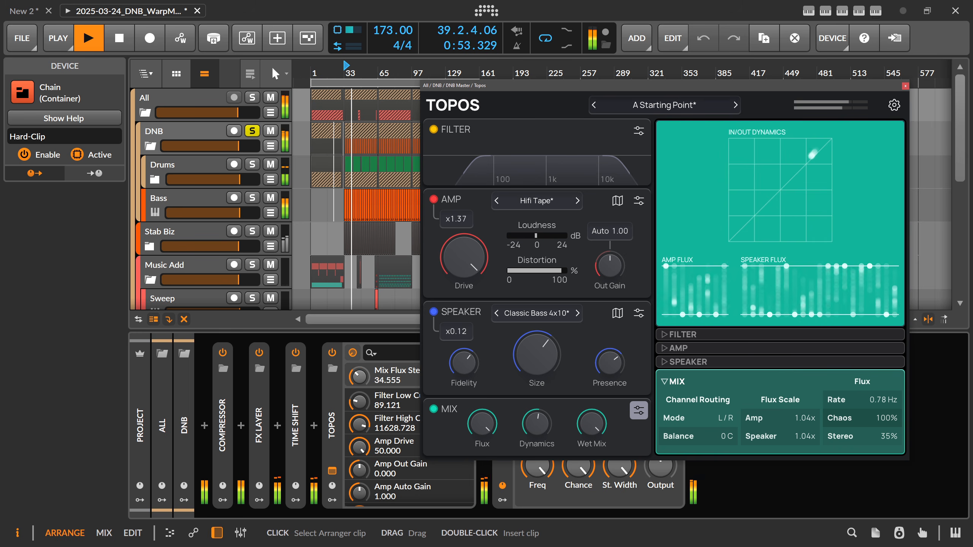
# Lower the Amp Drive to about 26 and its amount to x0.60, and reduce the Speaker's Size and its Fidelity to about 53
pyautogui.moveTo(465, 257); pyautogui.dragTo(464, 290)
pyautogui.moveTo(456, 220); pyautogui.dragTo(457, 248)
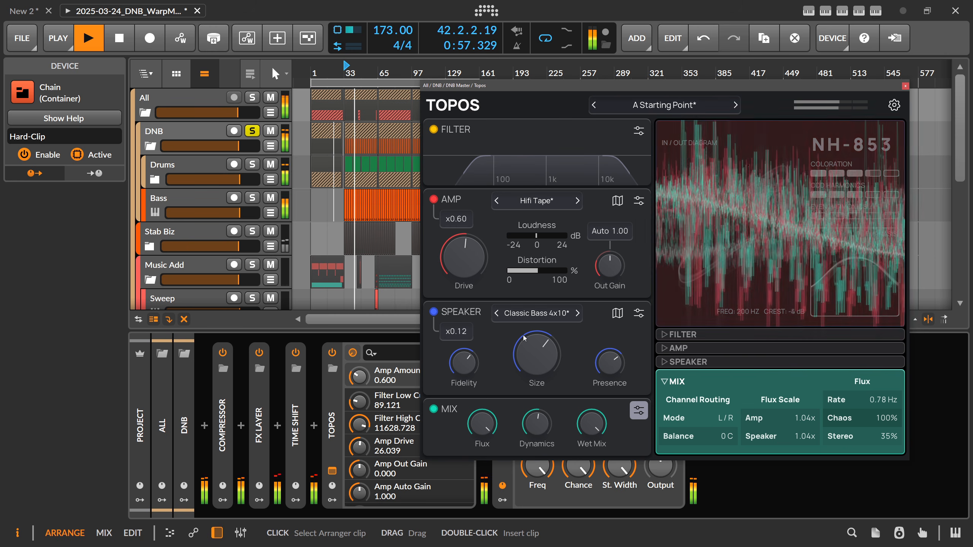
pyautogui.moveTo(524, 338); pyautogui.dragTo(509, 351)
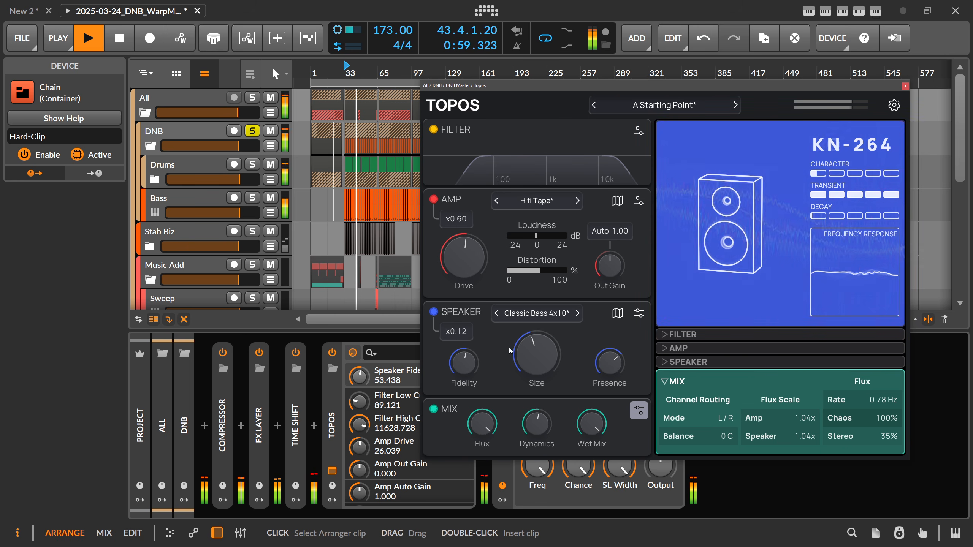
# Reduce the Speaker amount to x0.04, the Amp amount to x0.11 and the Mix Flux to about 52, and stop playback
pyautogui.moveTo(456, 332); pyautogui.dragTo(457, 336)
pyautogui.moveTo(456, 219); pyautogui.dragTo(456, 239)
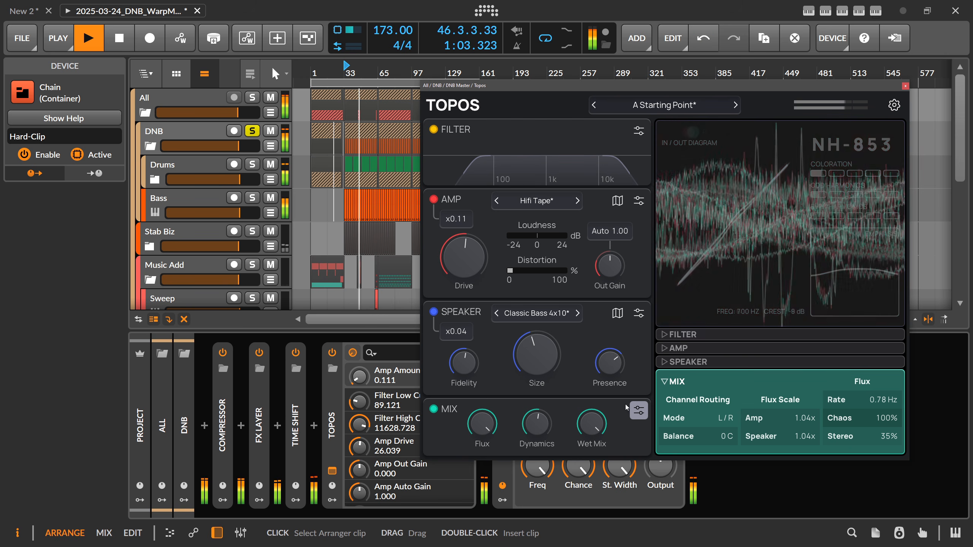
pyautogui.moveTo(482, 424)
pyautogui.mouseDown()
pyautogui.moveTo(482, 412)
pyautogui.moveTo(483, 421)
pyautogui.mouseUp()
pyautogui.press('space')
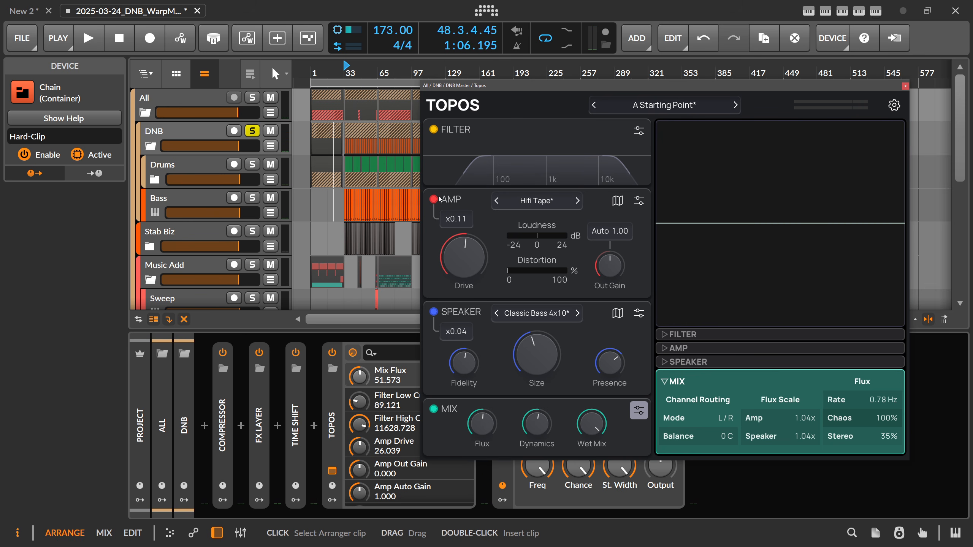
# Shift the Topos plugin window slightly and close it
pyautogui.moveTo(523, 99); pyautogui.dragTo(503, 99)
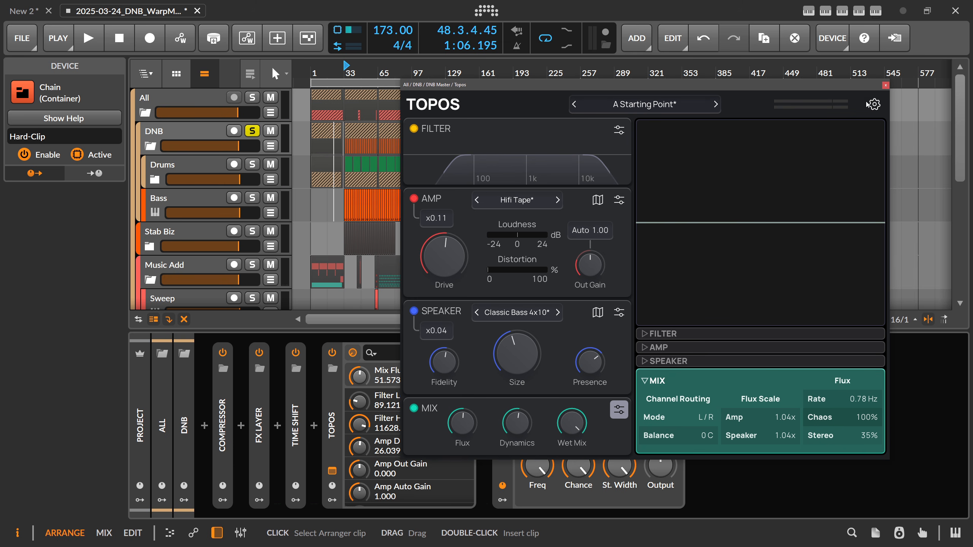
pyautogui.click(886, 85)
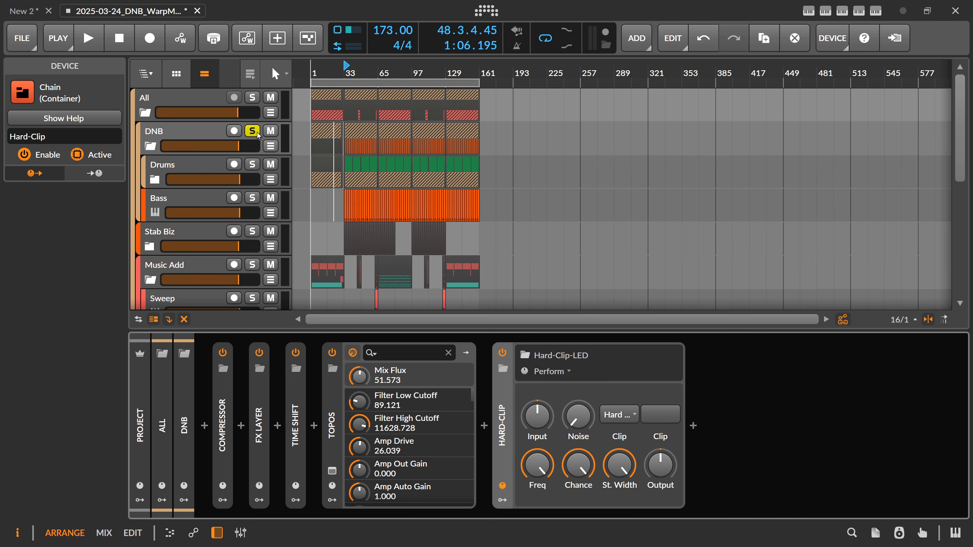
# Delete Topos from the DNB group's device chain and briefly play the group without it
pyautogui.click(331, 416)
pyautogui.press('Delete')
pyautogui.press('space')
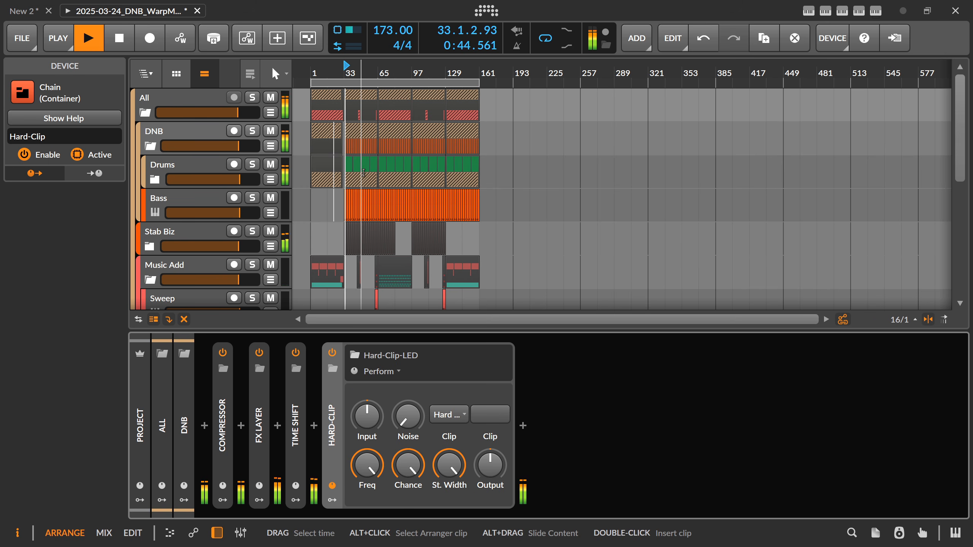
pyautogui.press('space')
# Solo the Bass track and insert Topos between OScope and Tool in its device chain
pyautogui.click(252, 197)
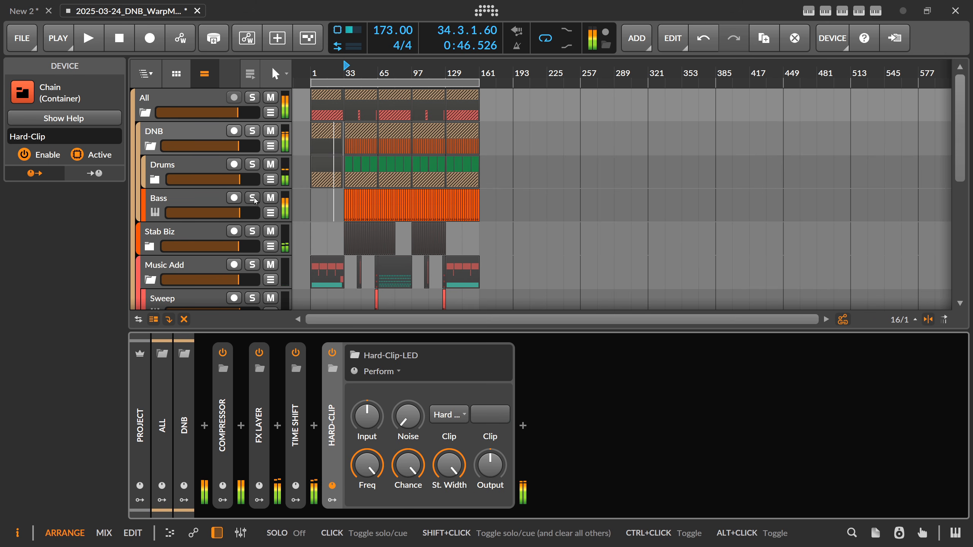
pyautogui.click(213, 205)
pyautogui.moveTo(393, 516); pyautogui.dragTo(776, 505)
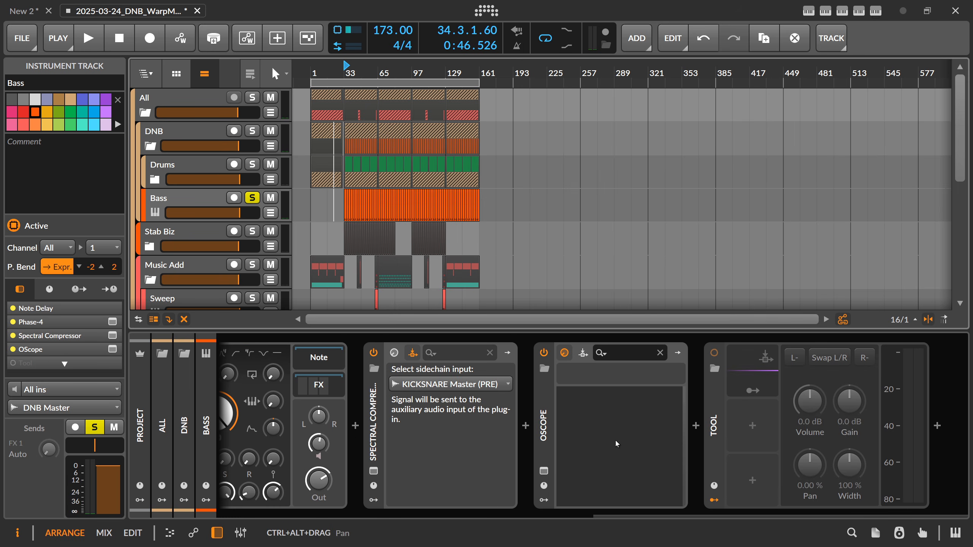
pyautogui.click(693, 432)
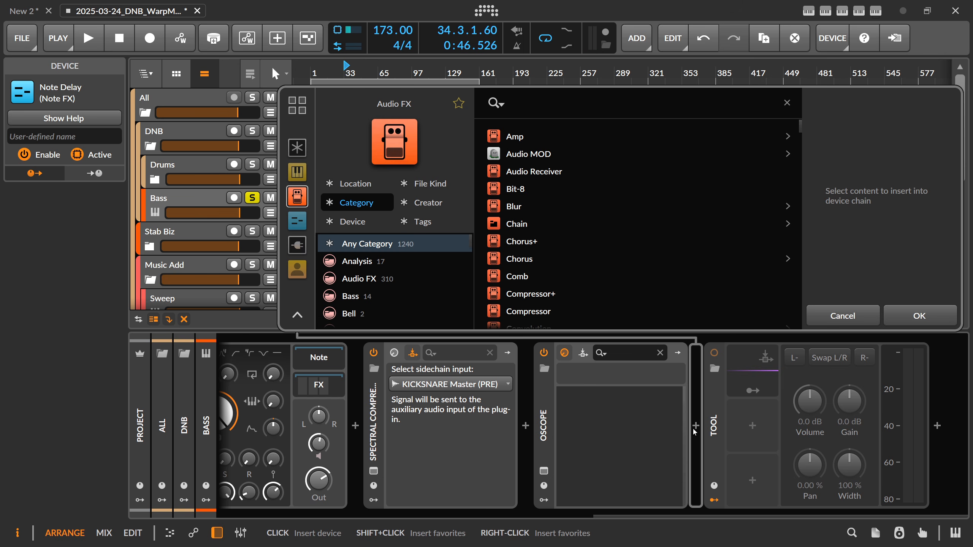
pyautogui.write('topos')
pyautogui.press('Return')
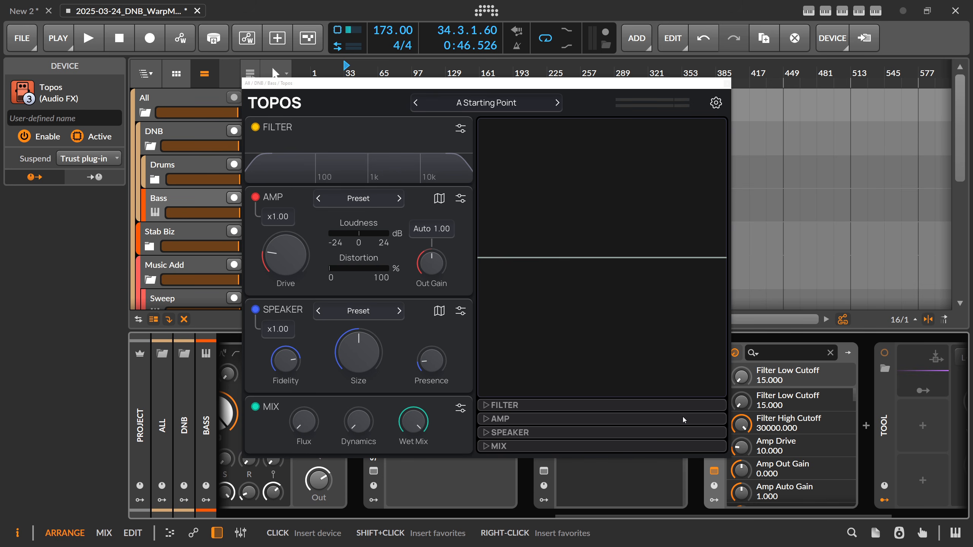
# Play the bass, place the amp map point between De-stresser and Baby Fuzz, and set the Amp Drive to about 19 with amount x0.96
pyautogui.press('space')
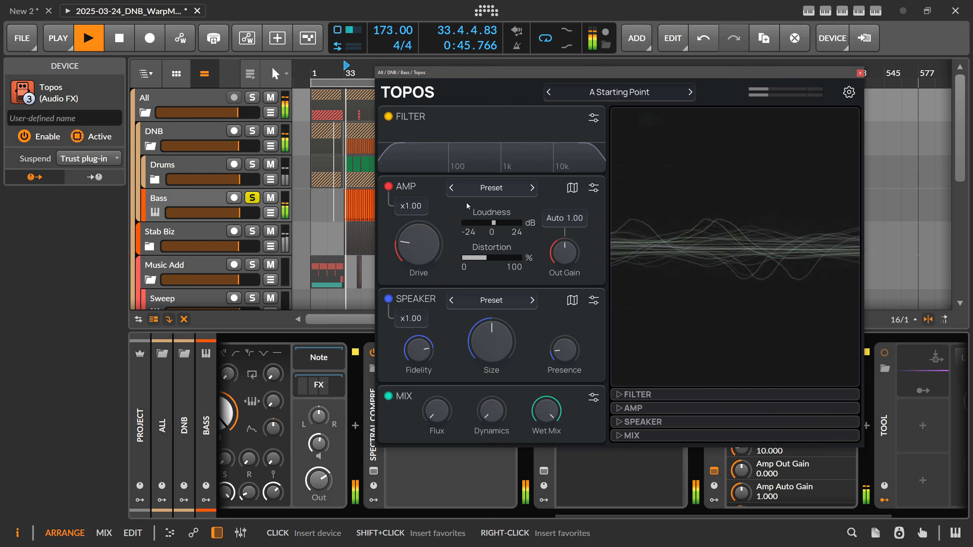
pyautogui.moveTo(422, 242); pyautogui.dragTo(422, 216)
pyautogui.click(572, 191)
pyautogui.moveTo(574, 219); pyautogui.dragTo(500, 339)
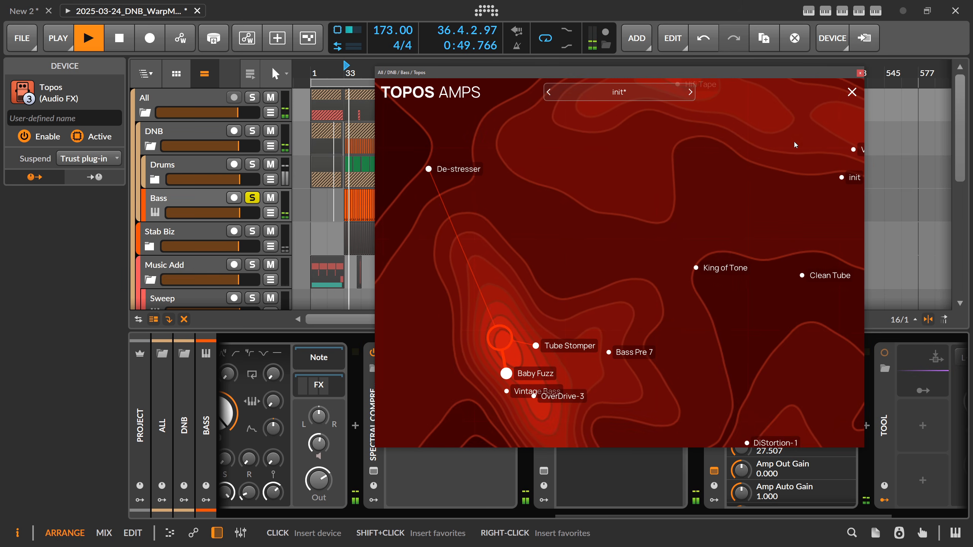
pyautogui.click(851, 92)
pyautogui.moveTo(596, 77); pyautogui.dragTo(582, 77)
pyautogui.press('space')
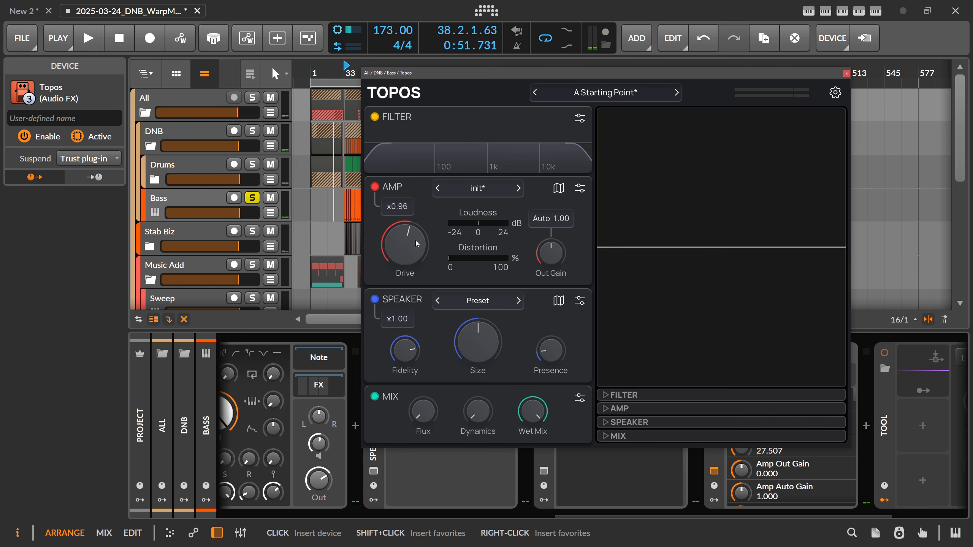
pyautogui.moveTo(407, 232); pyautogui.dragTo(407, 239)
pyautogui.press('space')
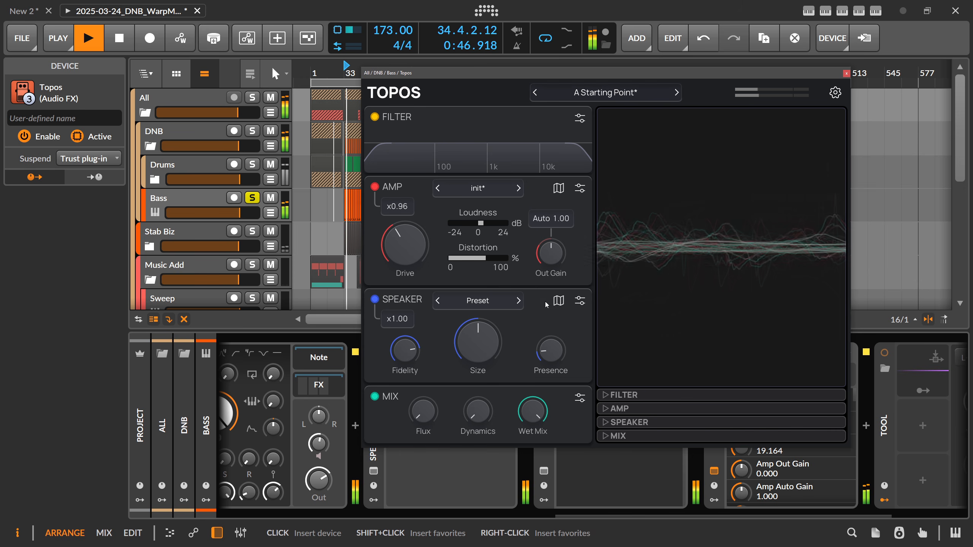
# Choose the German Bass 1x12 speaker preset, increase its Size and reduce the Speaker amount to x0.33
pyautogui.click(519, 301)
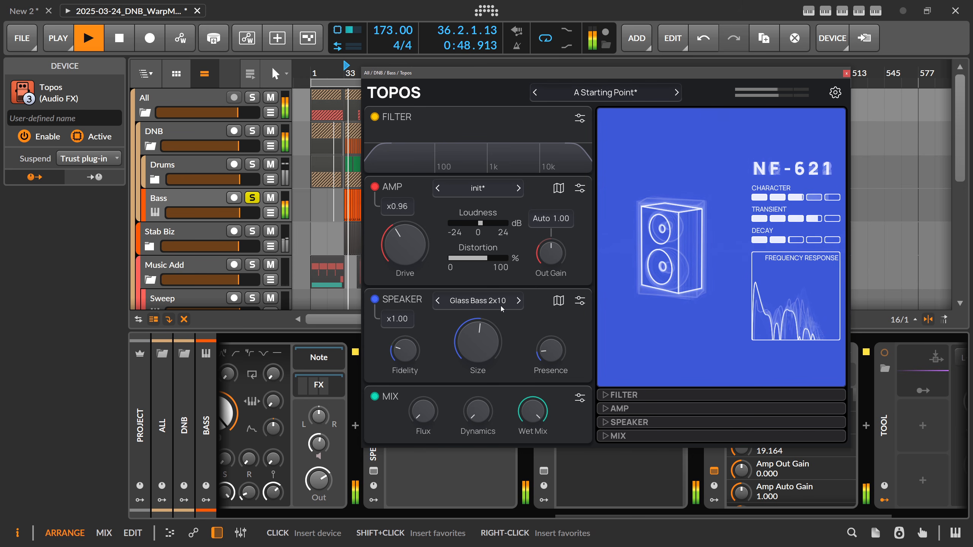
pyautogui.moveTo(478, 341); pyautogui.dragTo(478, 330)
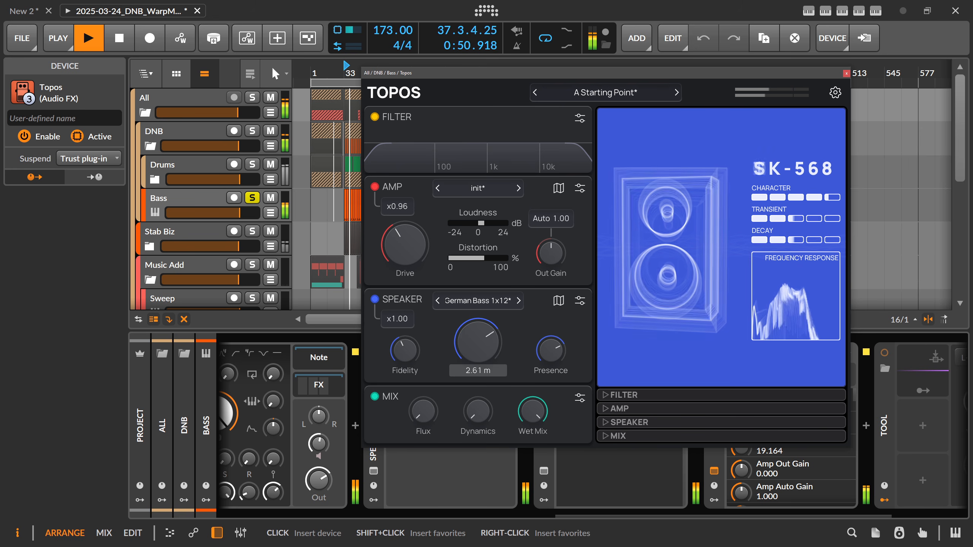
pyautogui.moveTo(404, 347); pyautogui.dragTo(404, 368)
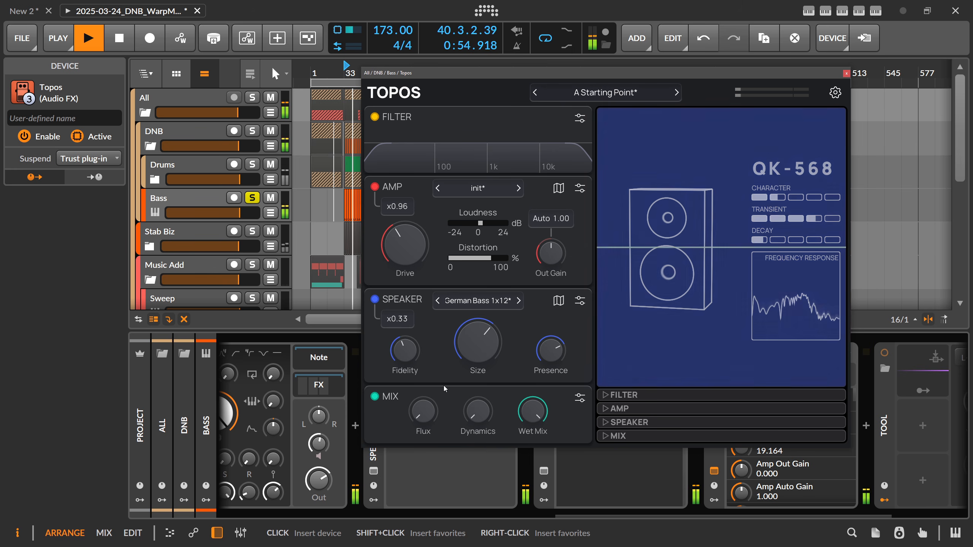
# Raise the Mix Dynamics to roughly three quarters and lower the Amp Drive to about 18.6
pyautogui.moveTo(480, 411); pyautogui.dragTo(481, 352)
pyautogui.moveTo(486, 408); pyautogui.dragTo(486, 425)
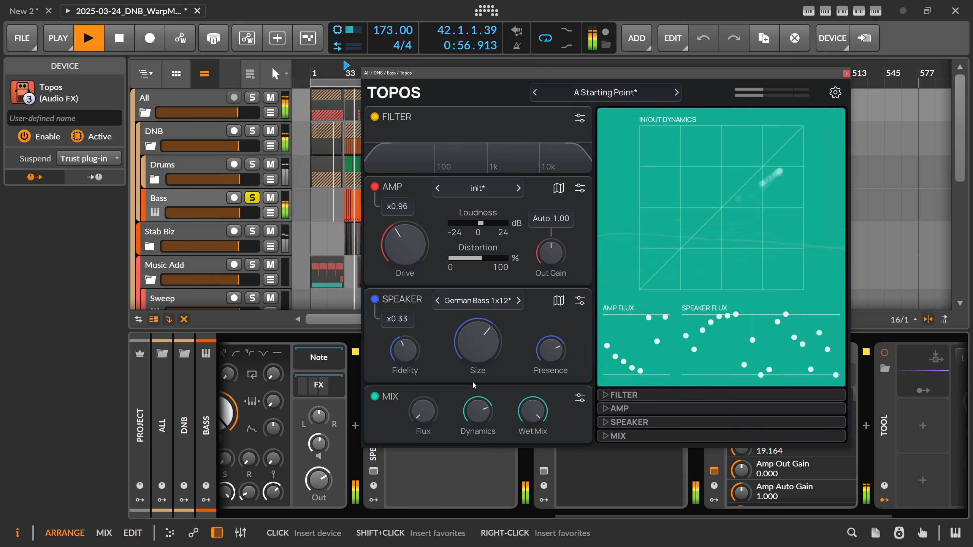
pyautogui.moveTo(404, 246); pyautogui.dragTo(404, 245)
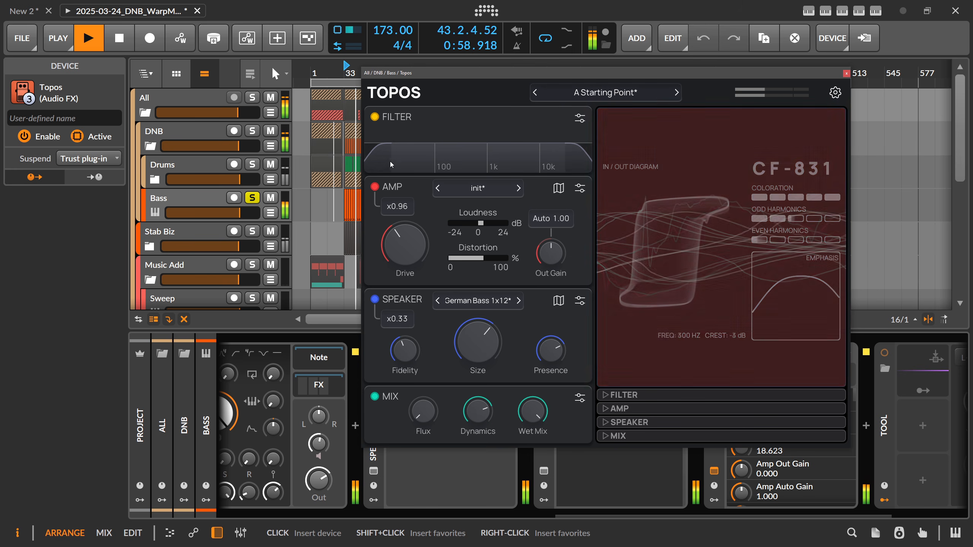
# Raise the Filter's low cutoff to 374 Hz and set the Residue Thru Mix to 100%
pyautogui.moveTo(404, 163); pyautogui.dragTo(484, 163)
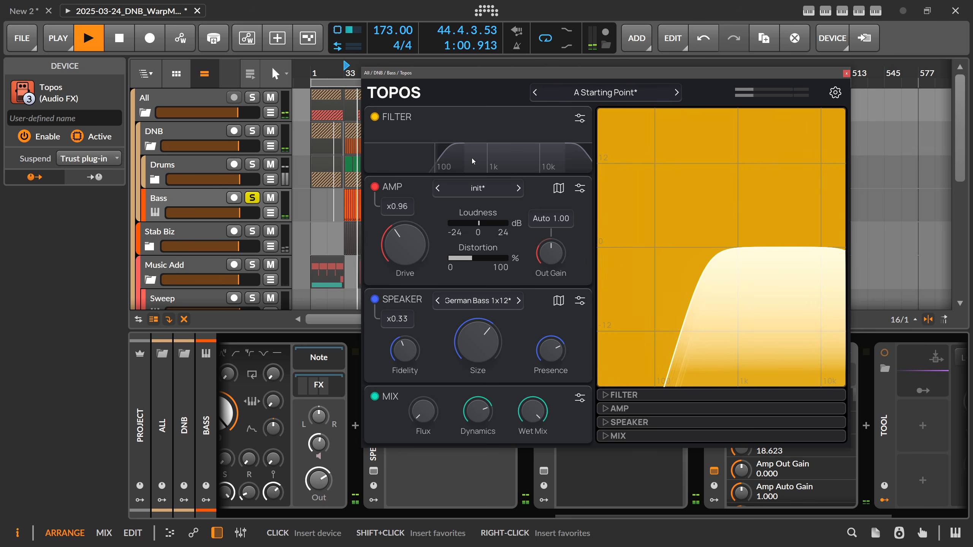
pyautogui.click(580, 118)
pyautogui.moveTo(653, 379); pyautogui.dragTo(652, 298)
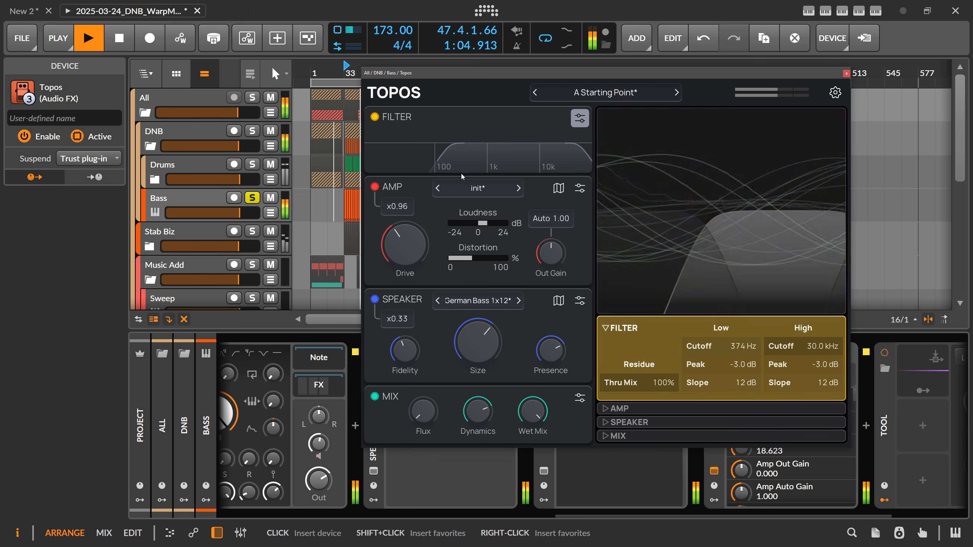
# Narrow the Filter to a low cutoff of 123 Hz and a high cutoff of 473 Hz, stopping playback
pyautogui.moveTo(447, 162); pyautogui.dragTo(426, 158)
pyautogui.moveTo(566, 156); pyautogui.dragTo(475, 154)
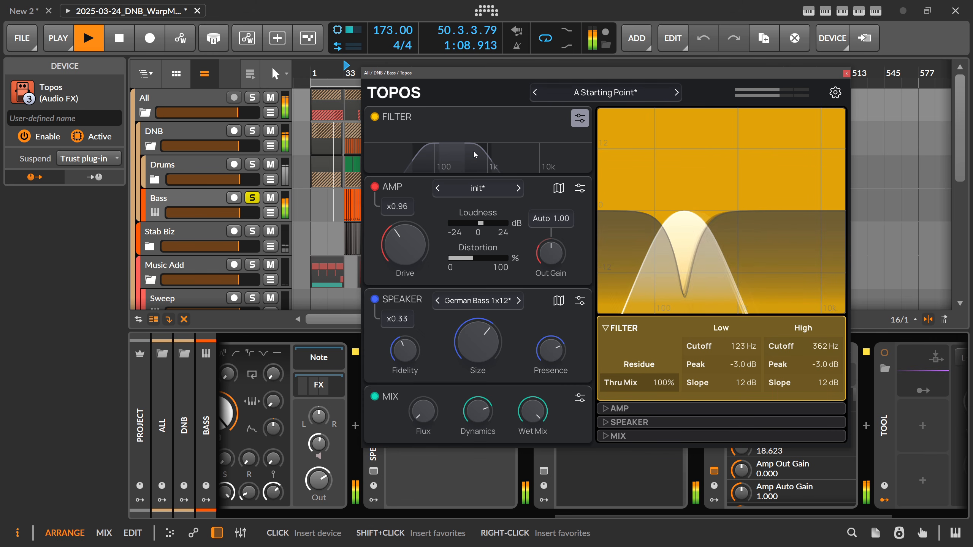
pyautogui.press('space')
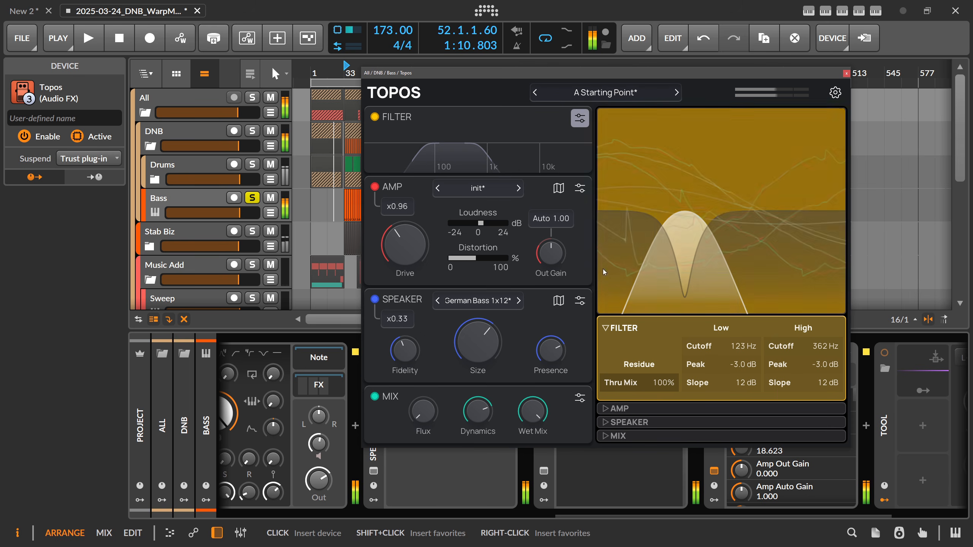
pyautogui.moveTo(475, 154); pyautogui.dragTo(484, 154)
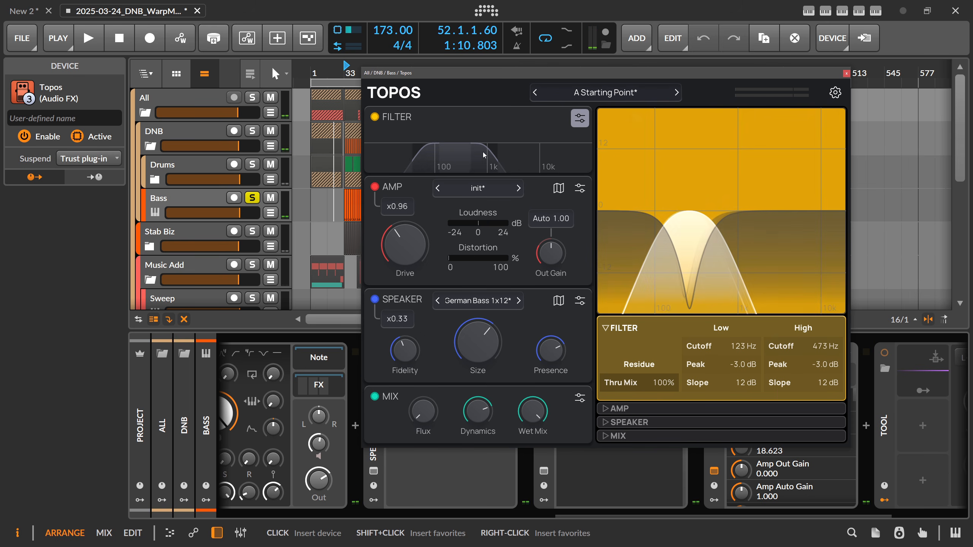
# Play the bass while raising the Amp Drive to about 23.7, and stop playback
pyautogui.press('space')
pyautogui.moveTo(406, 246)
pyautogui.mouseDown()
pyautogui.moveTo(406, 203)
pyautogui.moveTo(406, 235)
pyautogui.mouseUp()
pyautogui.press('space')
# During playback, raise the Mix Flux to maximum, set both Amp and Speaker Flux Scale to 2.00x, and set the flux Rate to 0.20 Hz
pyautogui.click(580, 398)
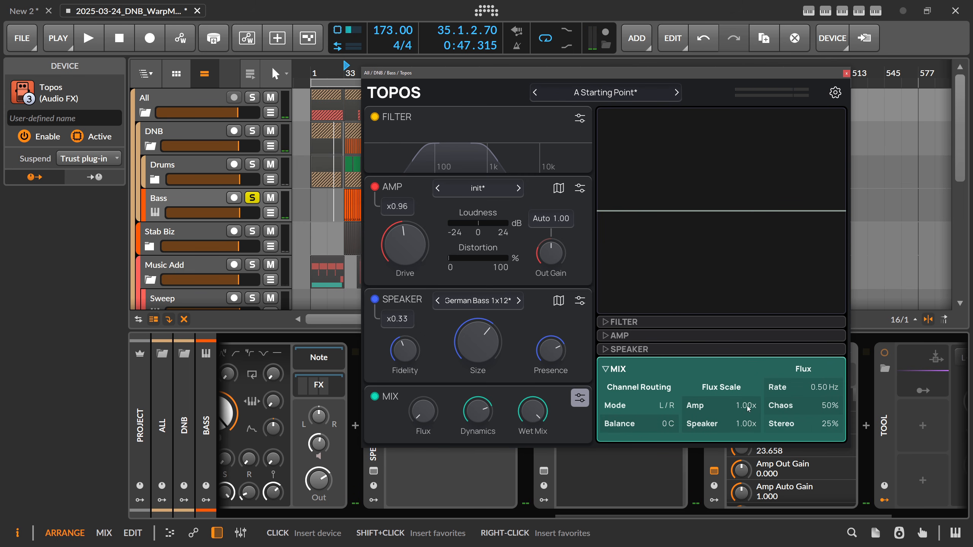
pyautogui.press('space')
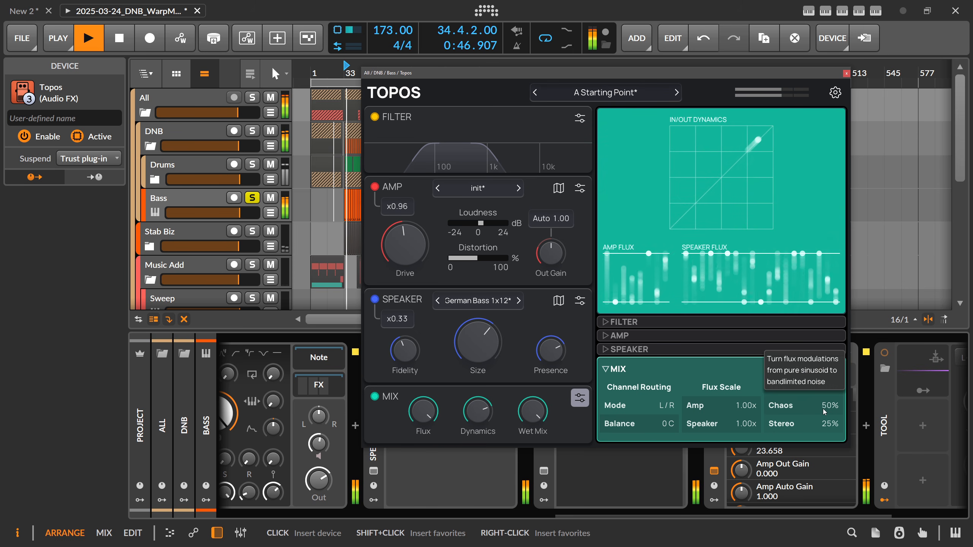
pyautogui.moveTo(742, 407); pyautogui.dragTo(743, 364)
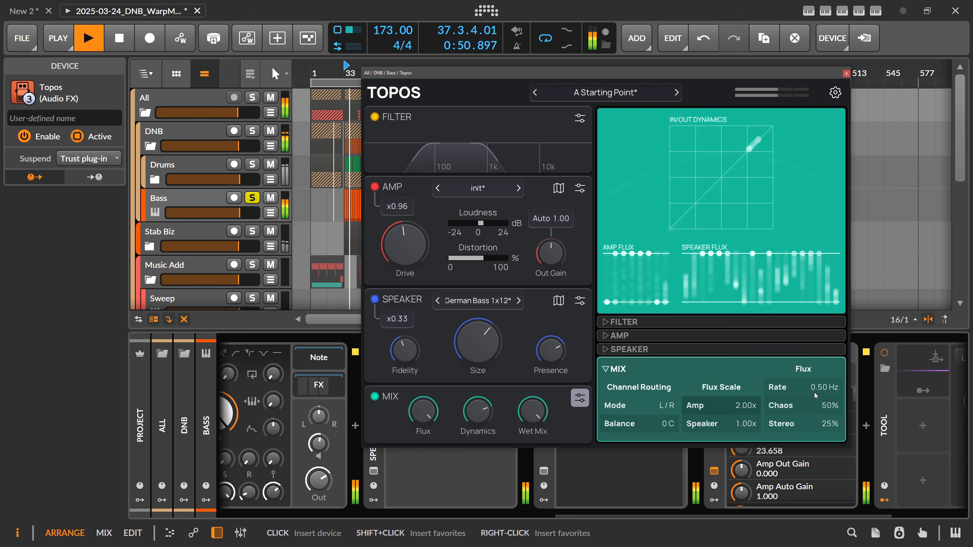
pyautogui.moveTo(817, 392); pyautogui.dragTo(817, 410)
pyautogui.press('space')
pyautogui.moveTo(737, 424); pyautogui.dragTo(737, 381)
pyautogui.press('space')
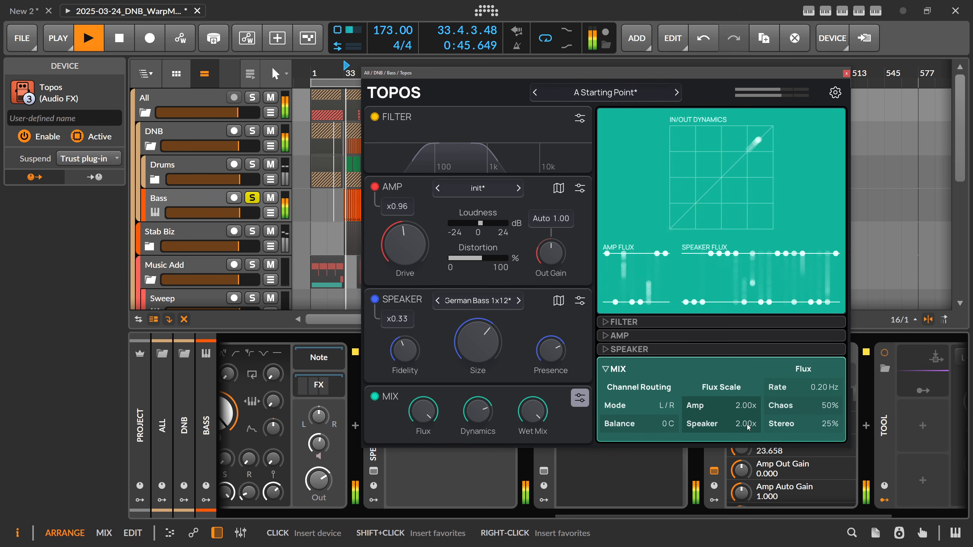
# Set the Speaker amount to x1.00, raise its Fidelity and Presence, set the Amp Flux Scale to 0.00x, and stop playback
pyautogui.moveTo(398, 319); pyautogui.dragTo(397, 291)
pyautogui.moveTo(407, 353); pyautogui.dragTo(402, 324)
pyautogui.moveTo(694, 405); pyautogui.dragTo(695, 460)
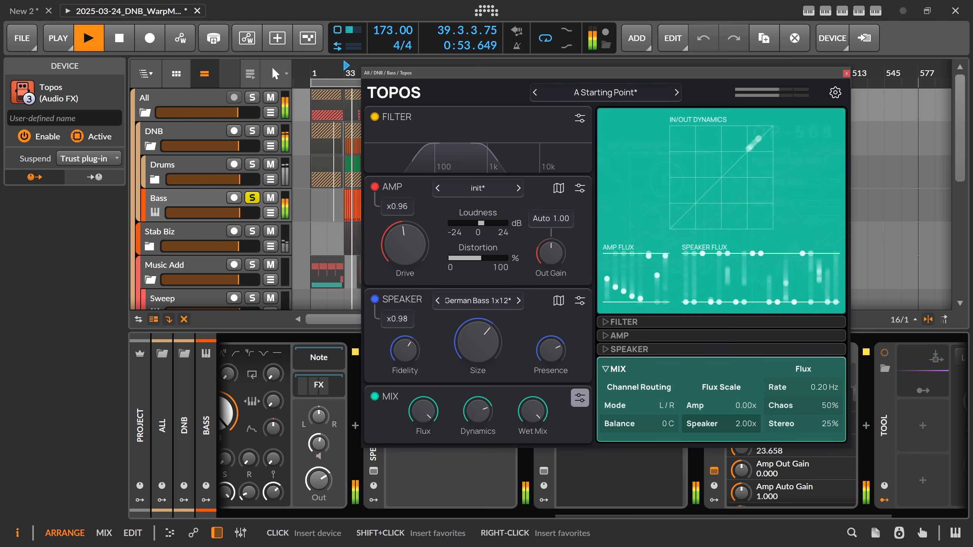
pyautogui.doubleClick(407, 322)
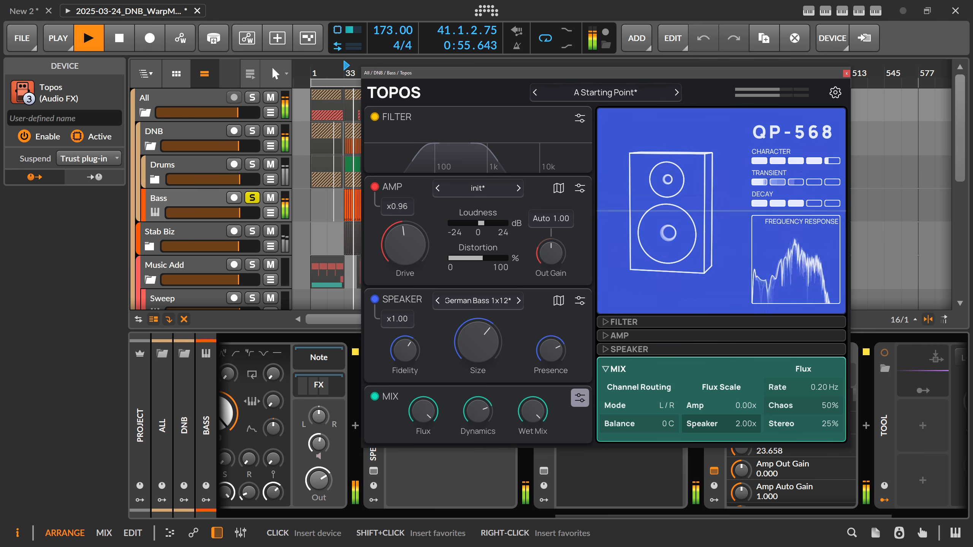
pyautogui.moveTo(547, 342); pyautogui.dragTo(547, 322)
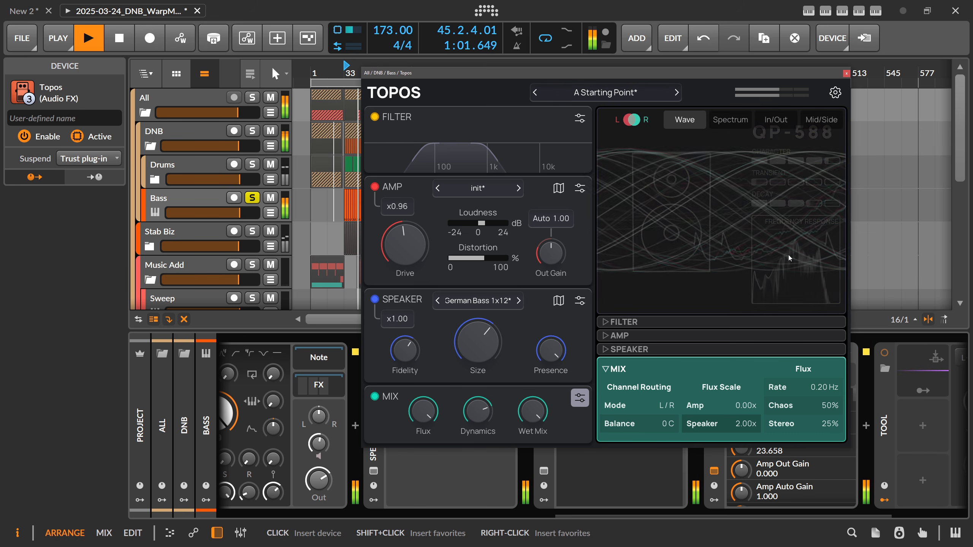
pyautogui.press('space')
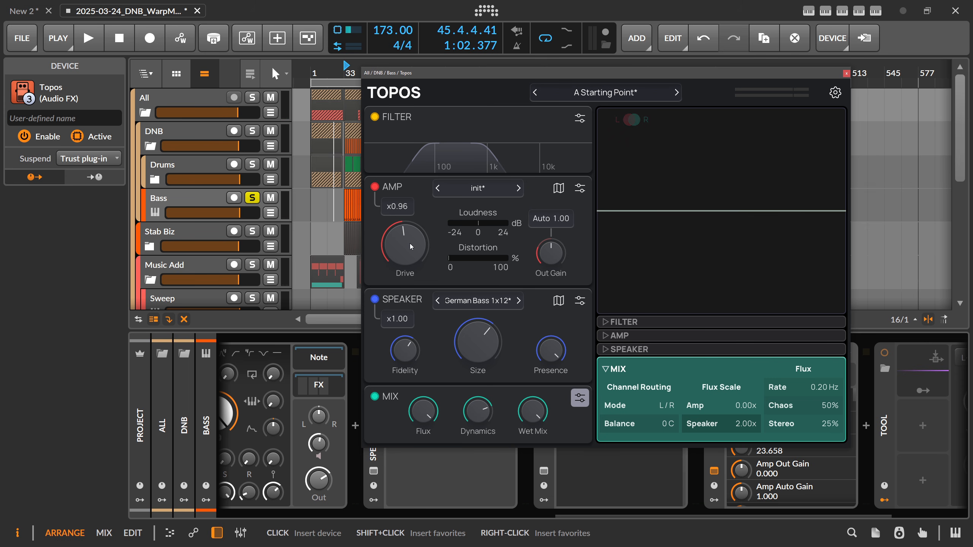
# Compare the visualizer's Wave, Spectrum and In/Out views, ending on In/Out
pyautogui.click(408, 254)
pyautogui.click(731, 120)
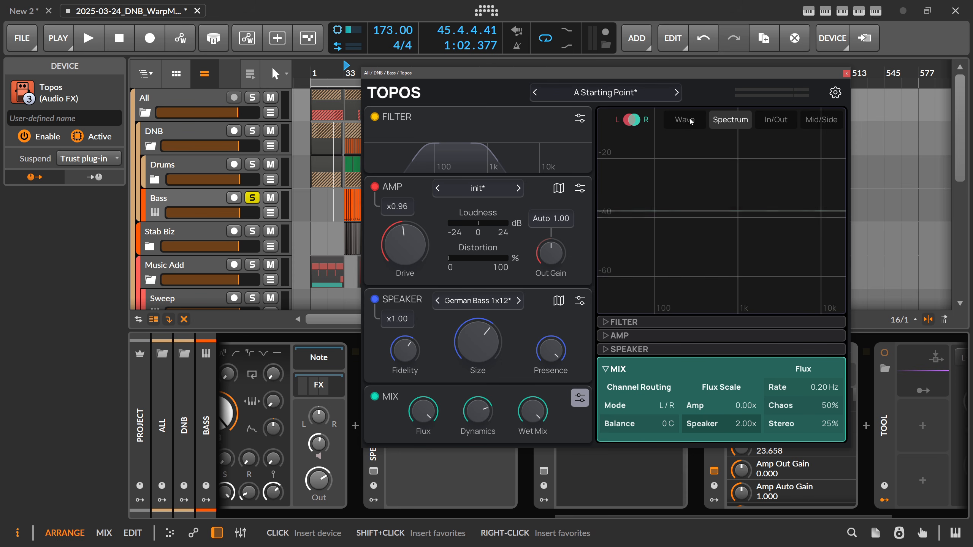
pyautogui.click(776, 120)
pyautogui.click(693, 122)
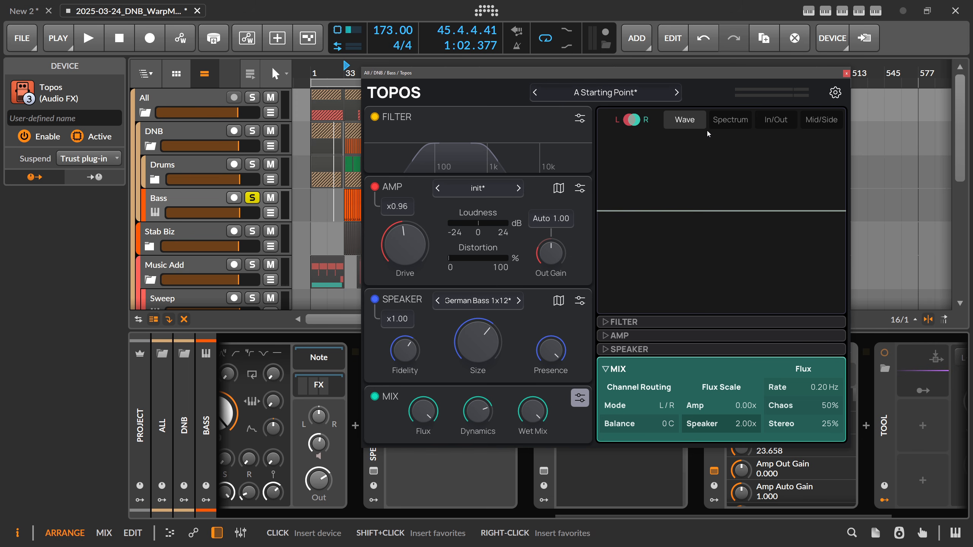
pyautogui.click(730, 120)
pyautogui.click(757, 125)
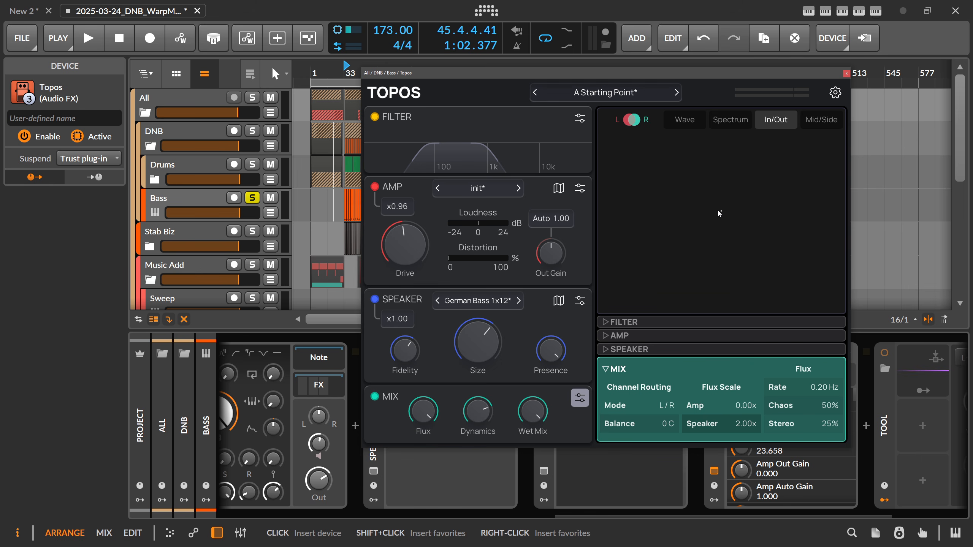
# Play the bass from bar 33 to examine the In/Out view, stop, and return the visualizer to Wave
pyautogui.click(345, 68)
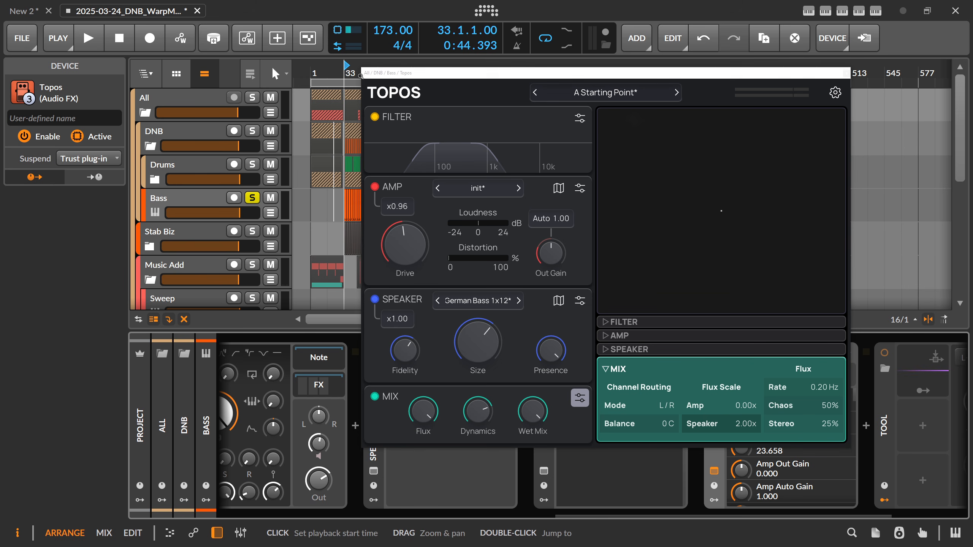
pyautogui.press('space')
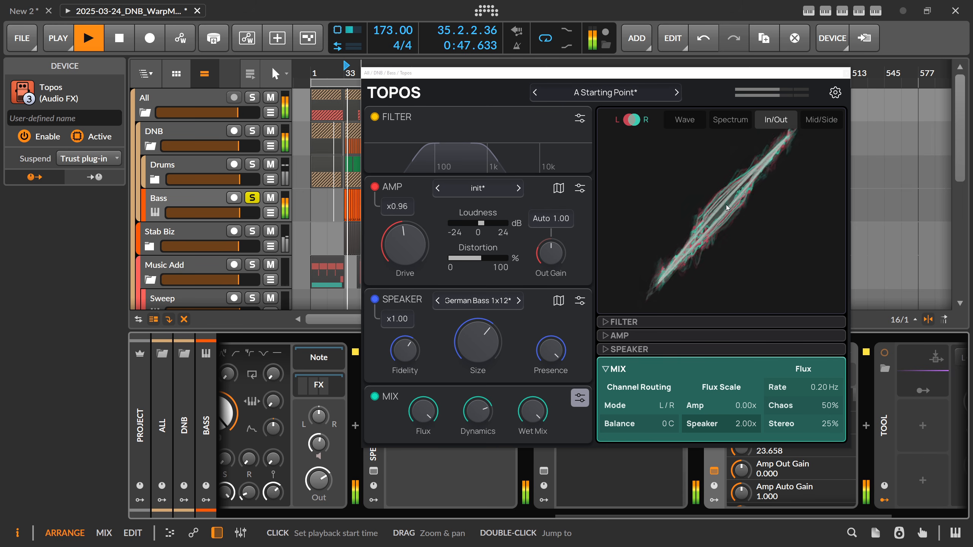
pyautogui.press('space')
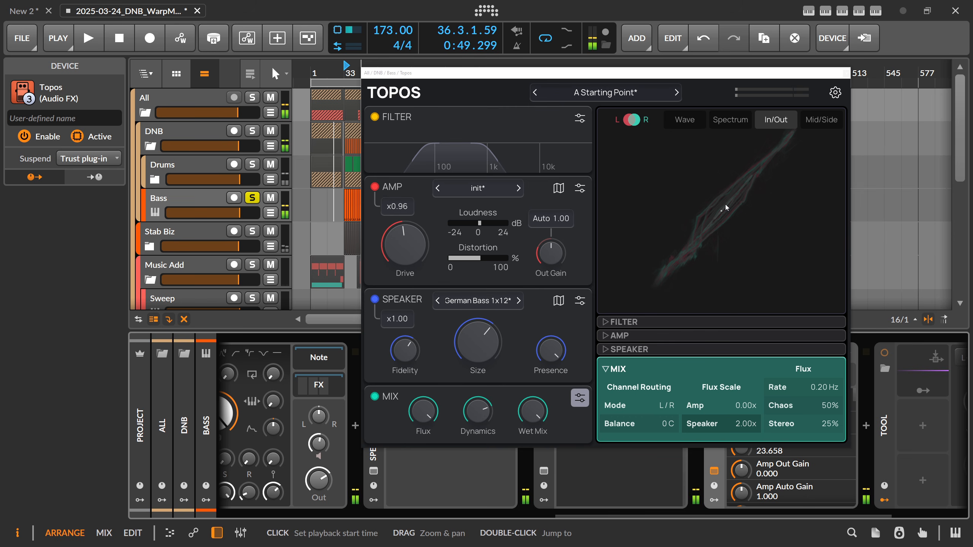
pyautogui.click(681, 121)
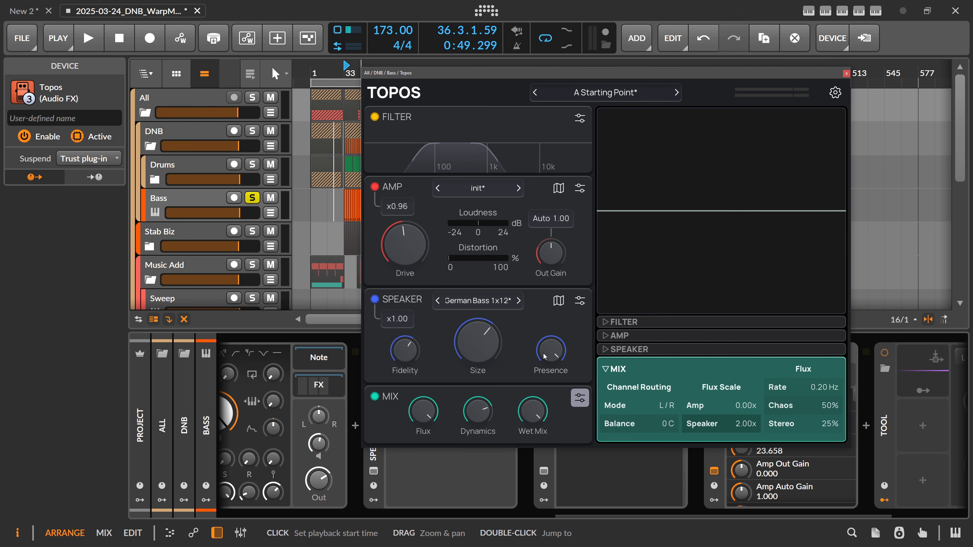
pyautogui.moveTo(475, 348)
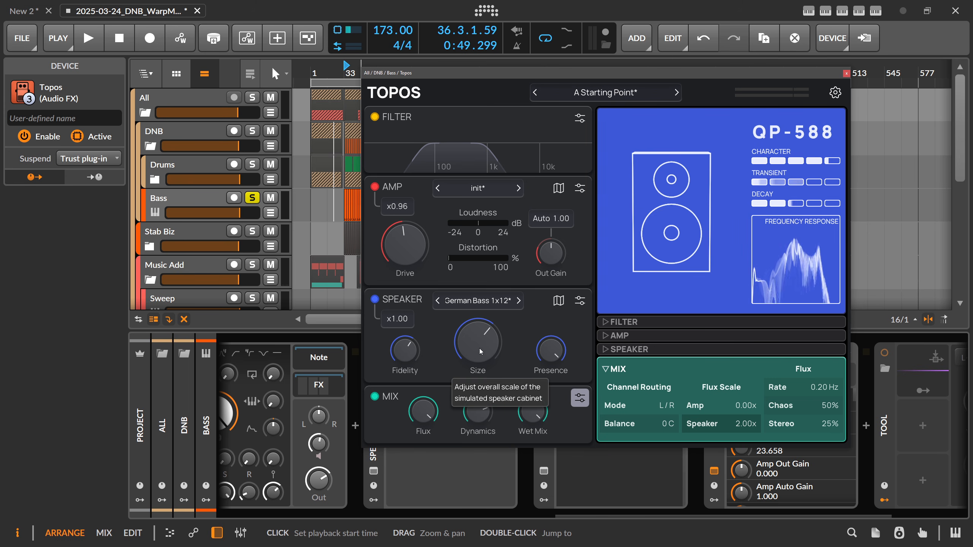
# Shift the Topos window aside, switch to the Forever 89 product page in the browser, and examine the introductory price and Topos:Play download section
pyautogui.moveTo(631, 273)
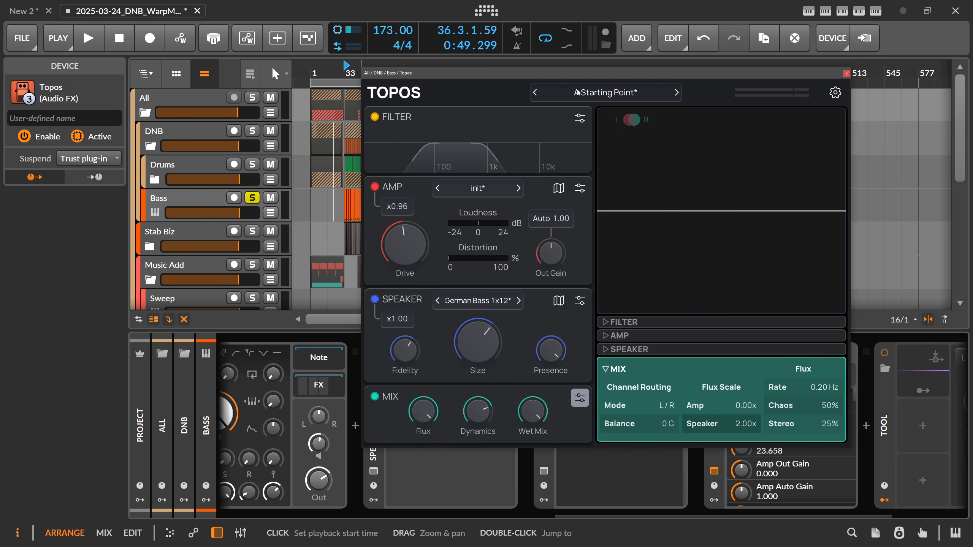
pyautogui.moveTo(565, 77); pyautogui.dragTo(633, 78)
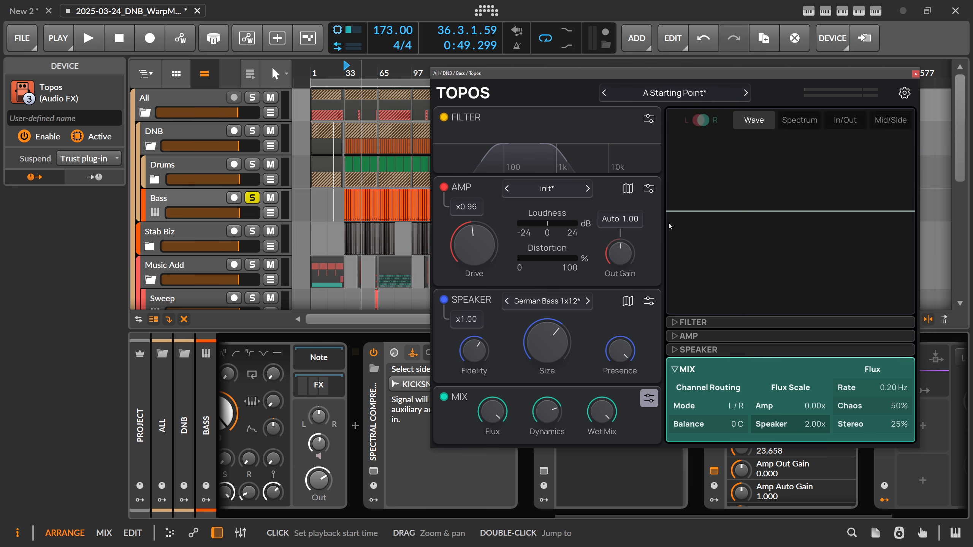
pyautogui.hotkey('alt', 'Tab')
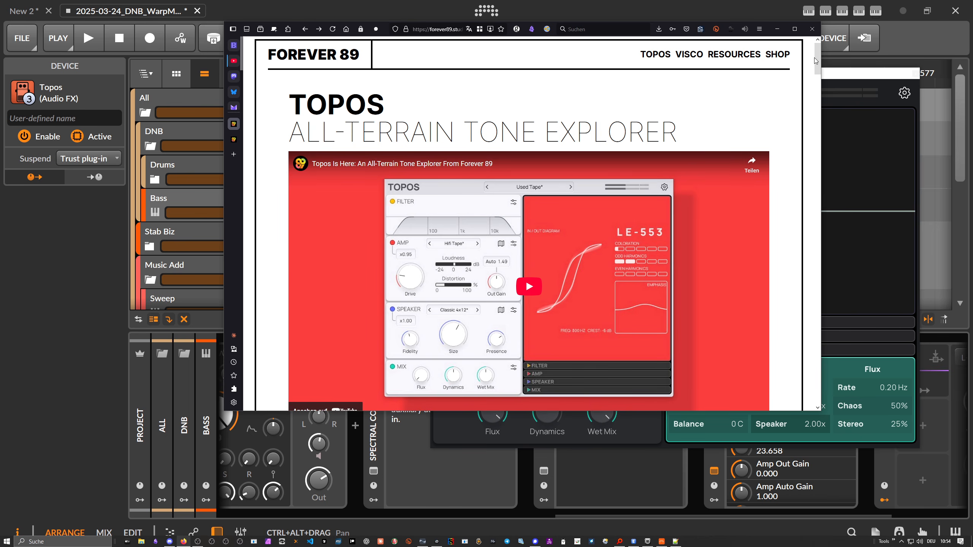
pyautogui.scroll(-10, 722, 220)
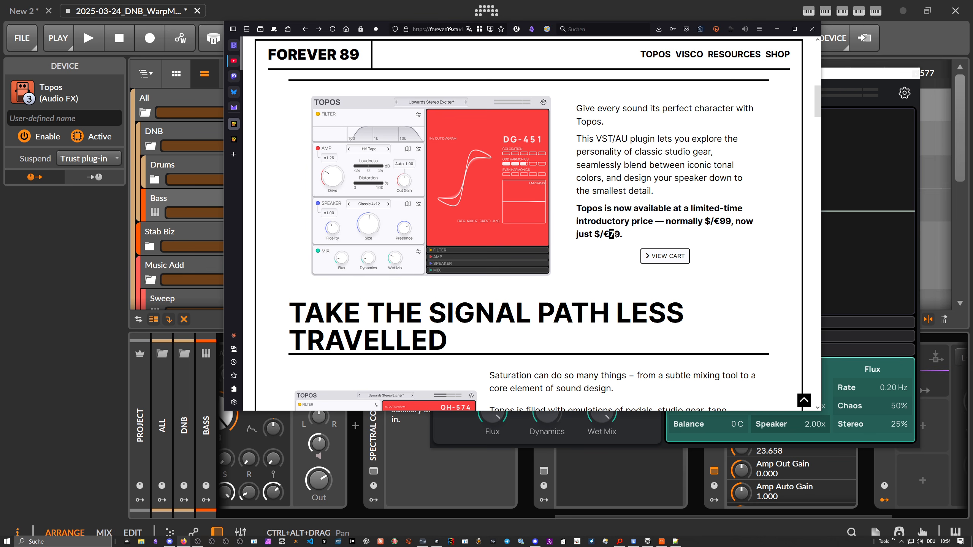
pyautogui.moveTo(818, 99); pyautogui.dragTo(786, 306)
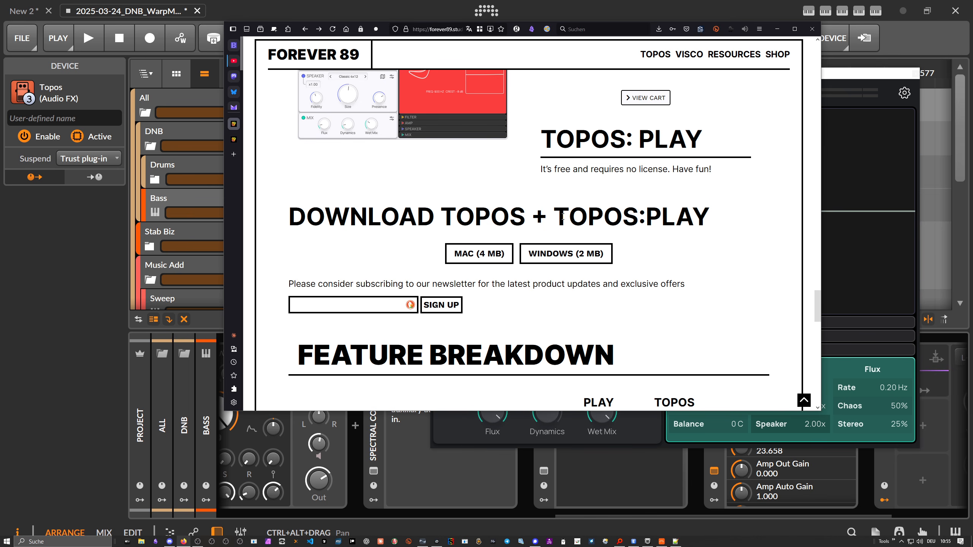
pyautogui.moveTo(562, 217); pyautogui.dragTo(711, 216)
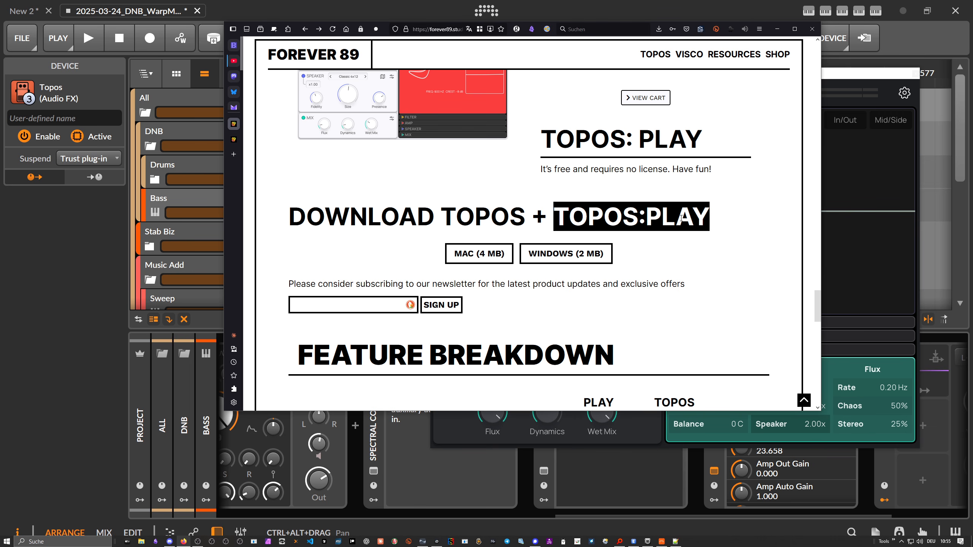
# Return to Bitwig Studio, open Topos's Speaker, Amp and Filter parameter sections in turn, and leave all sections collapsed
pyautogui.click(831, 80)
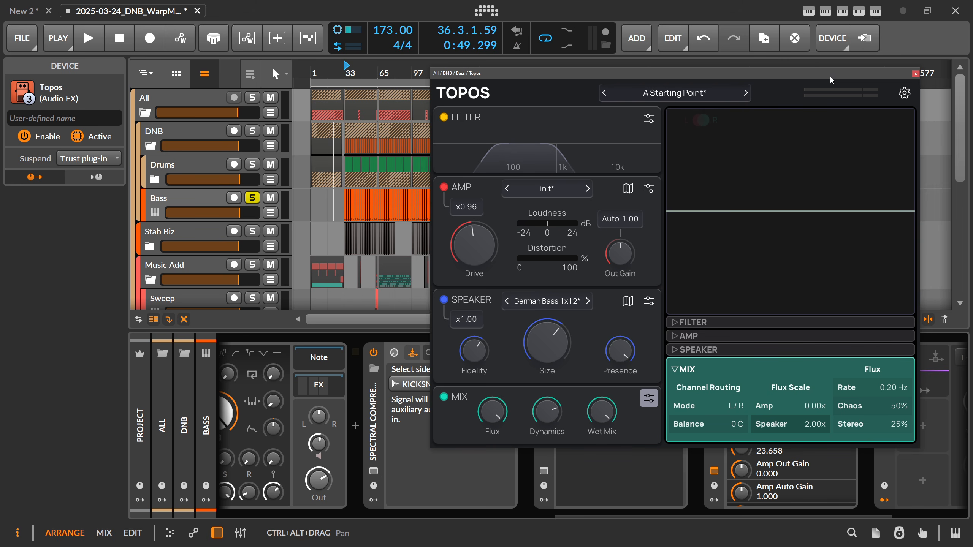
pyautogui.click(678, 351)
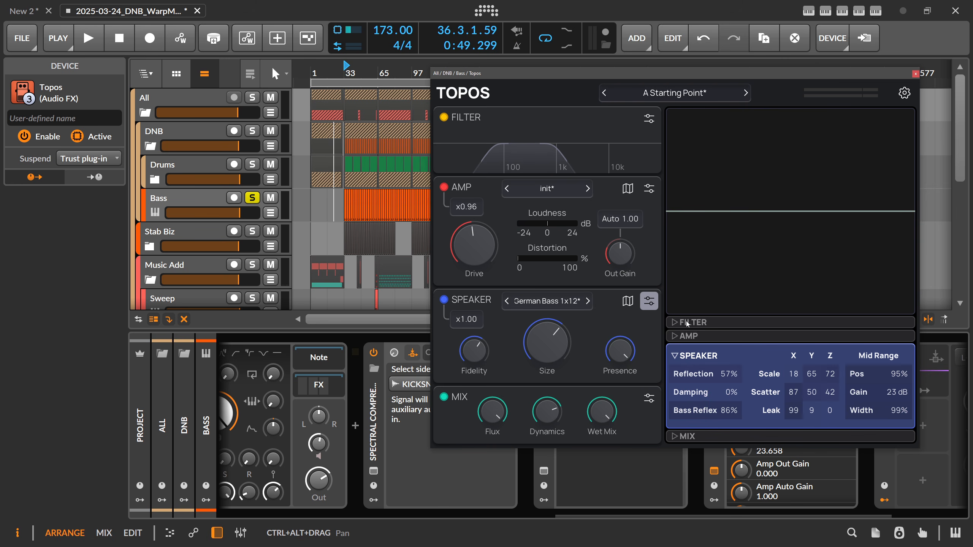
pyautogui.click(676, 337)
pyautogui.click(676, 307)
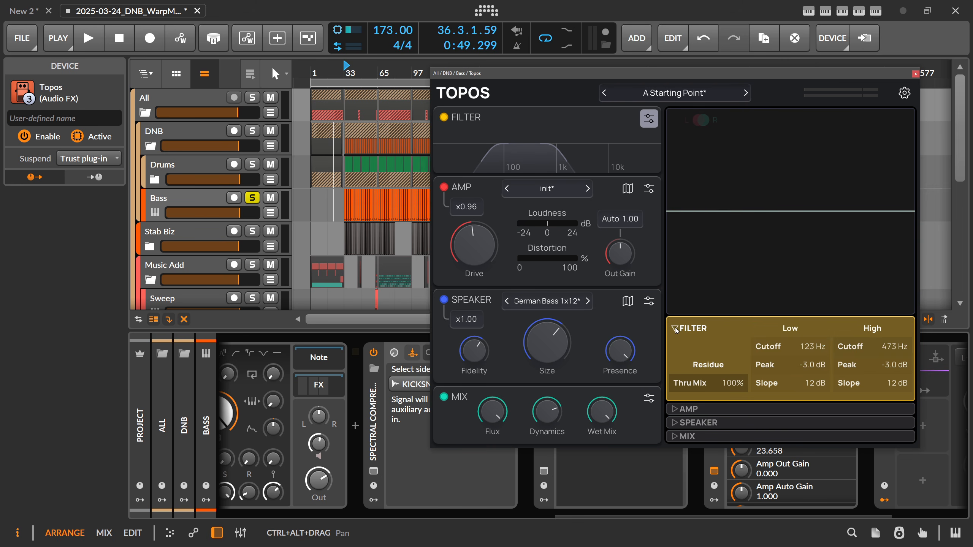
pyautogui.click(676, 330)
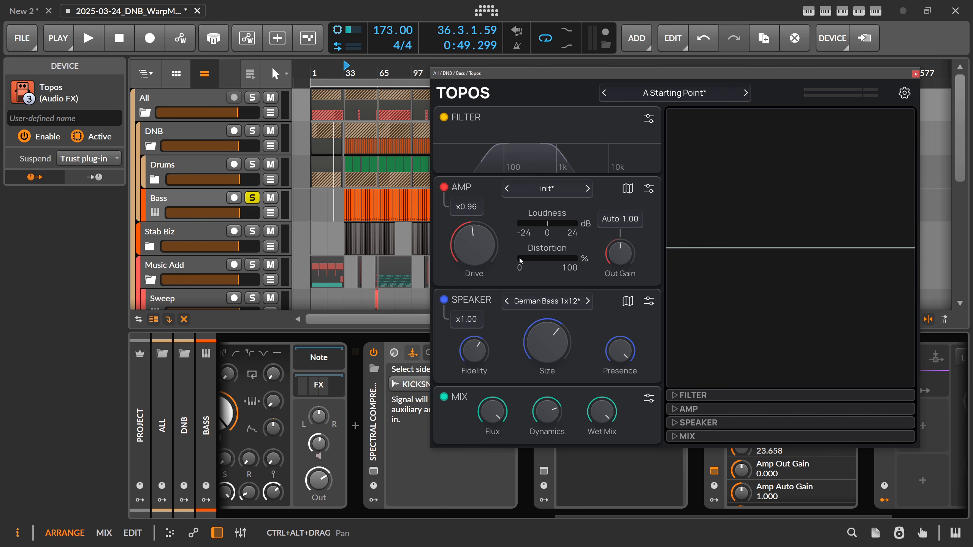
# Switch back to the Topos product page in the browser and examine the feature breakdown, system requirements and acknowledgments, ending at the page's start
pyautogui.hotkey('alt', 'Tab')
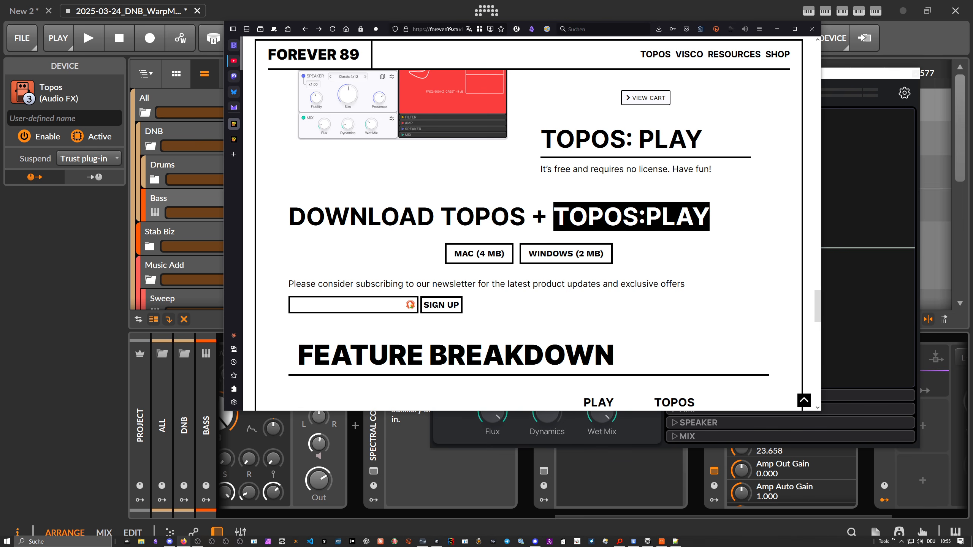
pyautogui.click(490, 178)
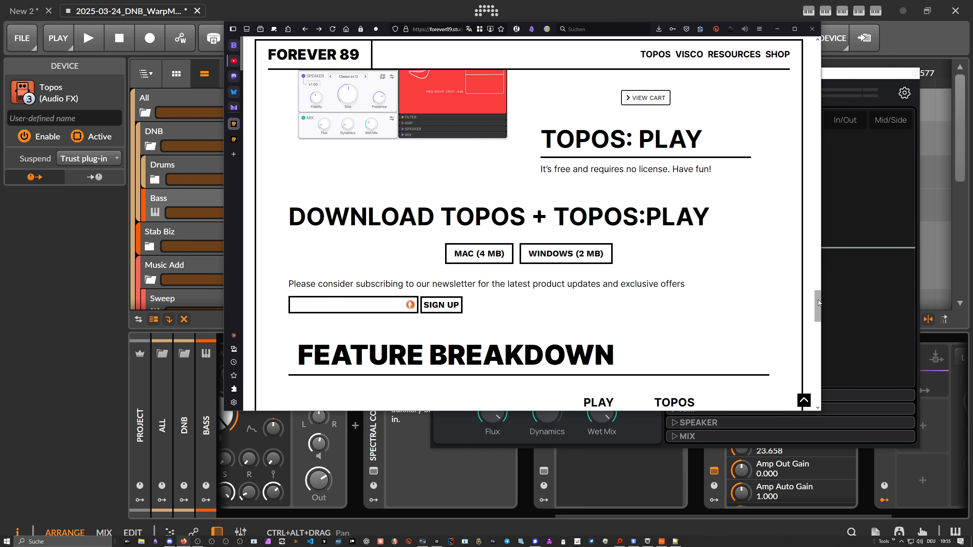
pyautogui.moveTo(819, 303); pyautogui.dragTo(795, 50)
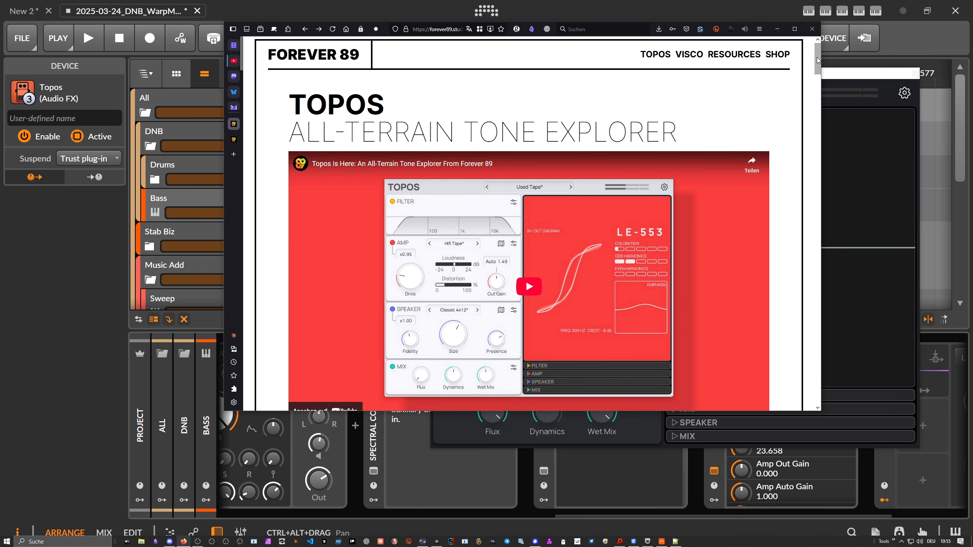
pyautogui.moveTo(817, 55)
pyautogui.mouseDown()
pyautogui.moveTo(817, 65)
pyautogui.moveTo(817, 54)
pyautogui.mouseUp()
pyautogui.scroll(-20, 806, 142)
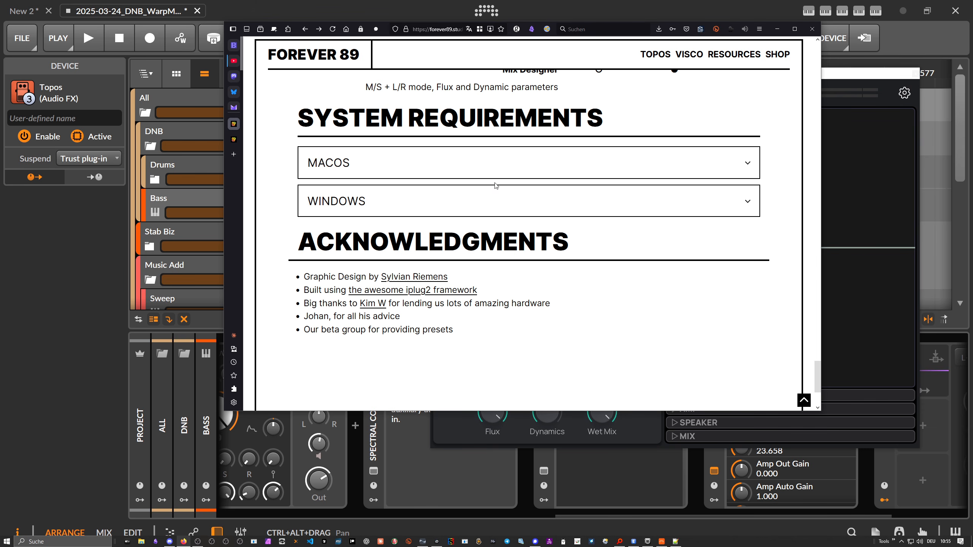
pyautogui.scroll(2, 453, 199)
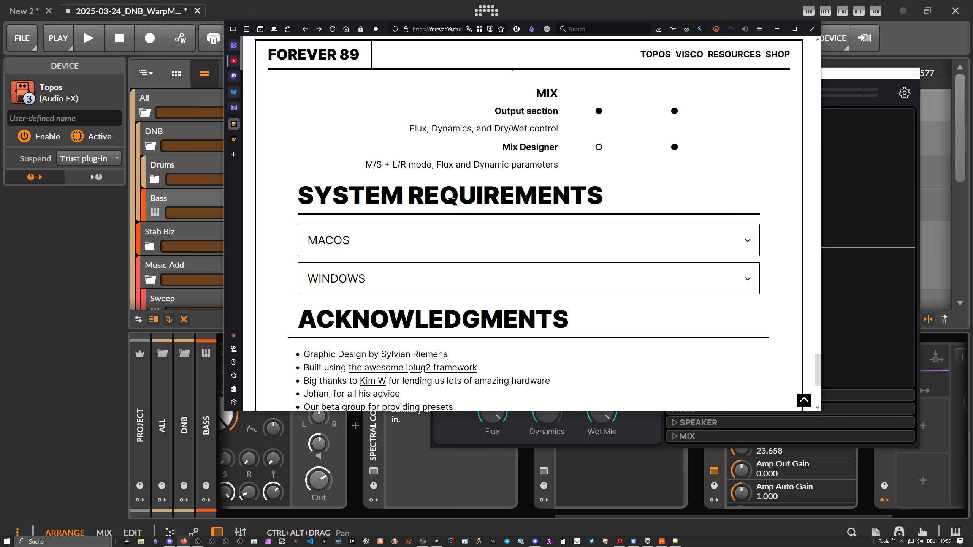
pyautogui.scroll(8, 453, 199)
pyautogui.moveTo(814, 347); pyautogui.dragTo(815, 43)
# Minimize the browser to return to Bitwig Studio, reposition the Topos window, and turn off solo on the Bass track
pyautogui.click(777, 29)
pyautogui.moveTo(694, 75); pyautogui.dragTo(660, 70)
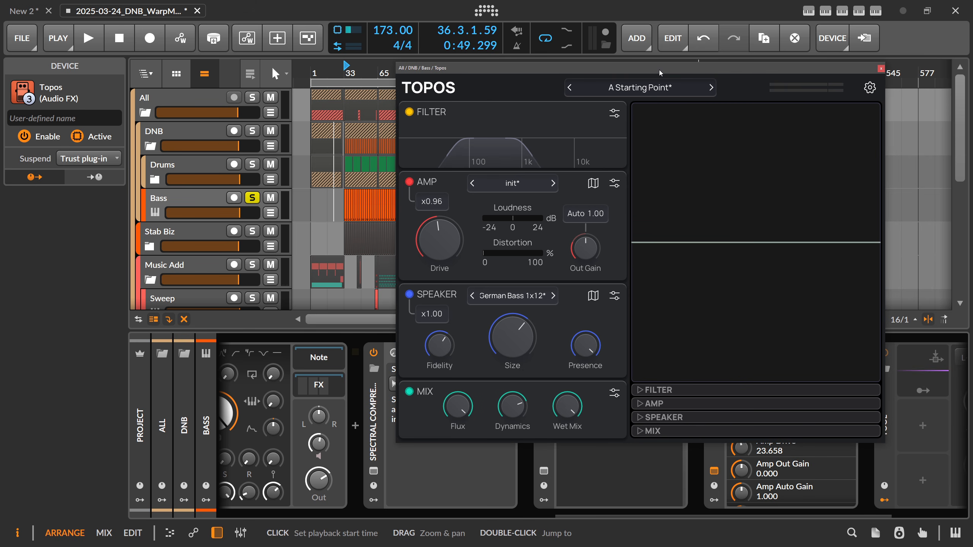
pyautogui.click(252, 198)
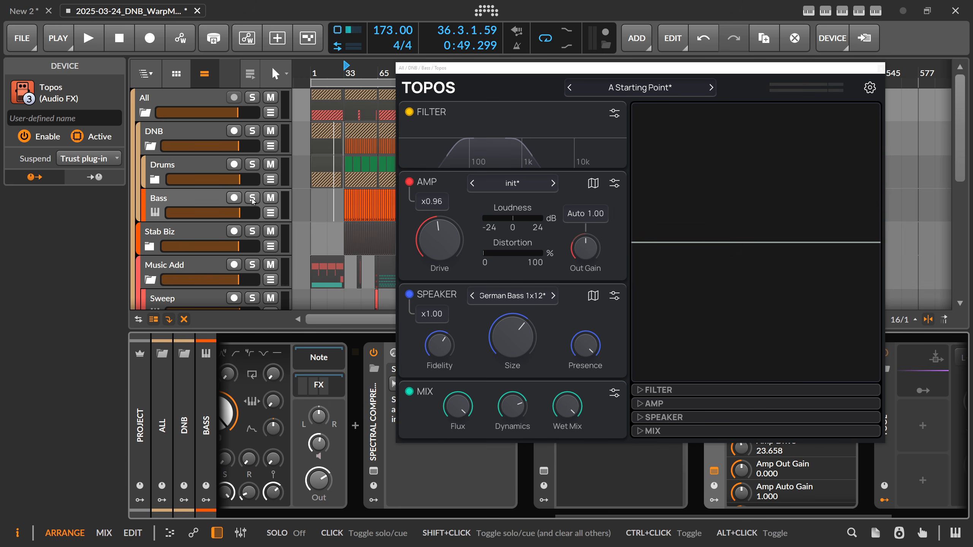